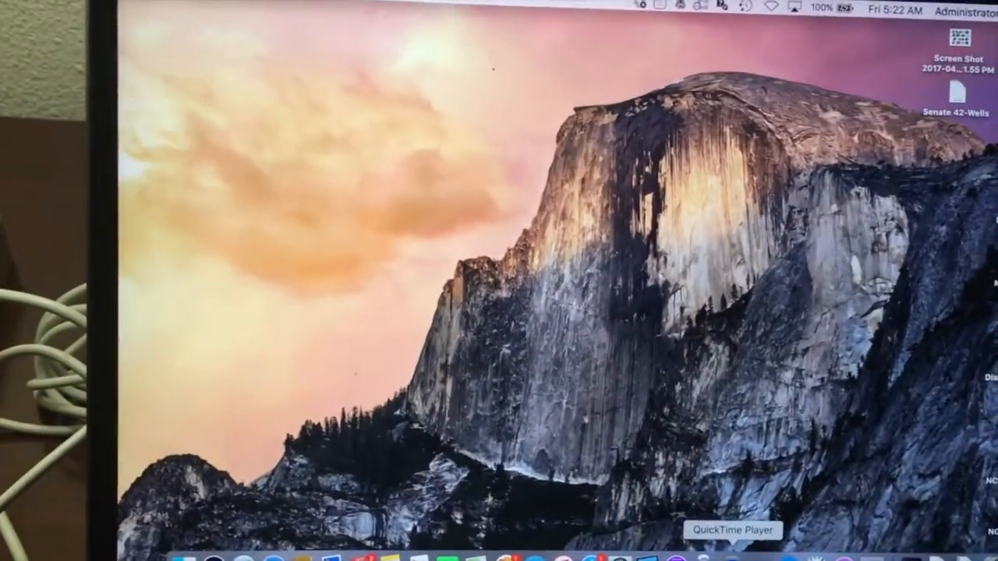
- Launch QuickTime Player through Spotlight and dismiss its file-open dialog
key("super+space")
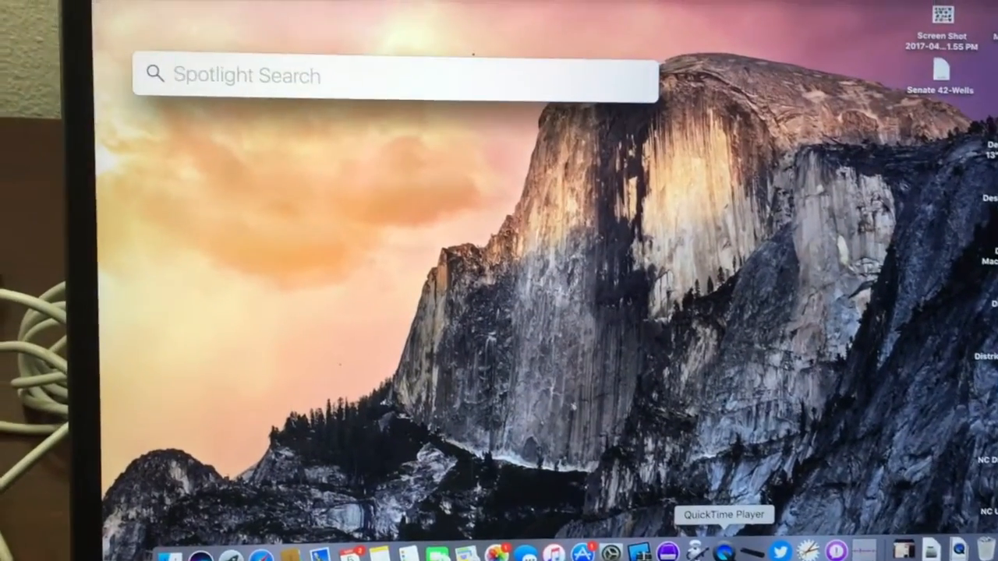
type("quick")
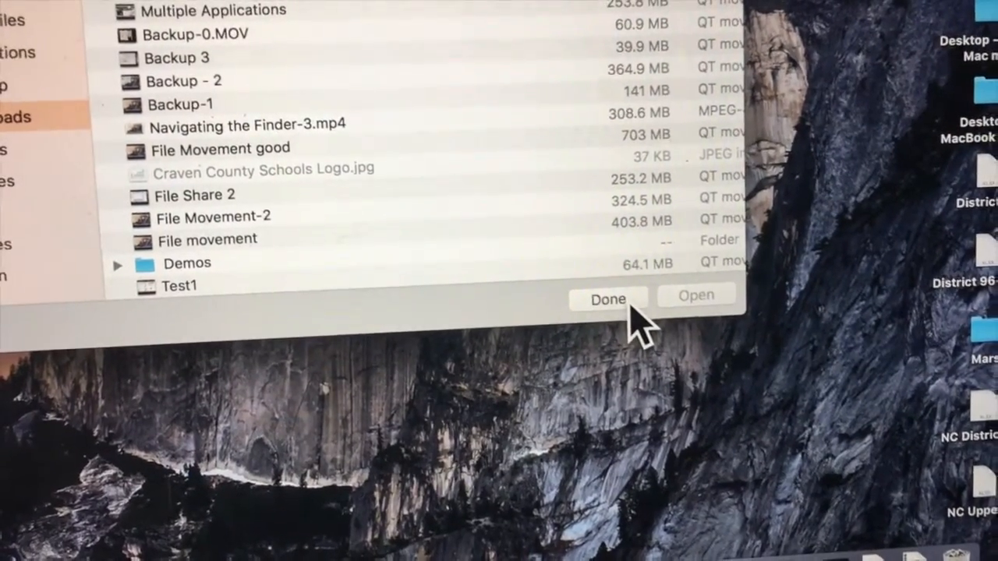
left_click(630, 304)
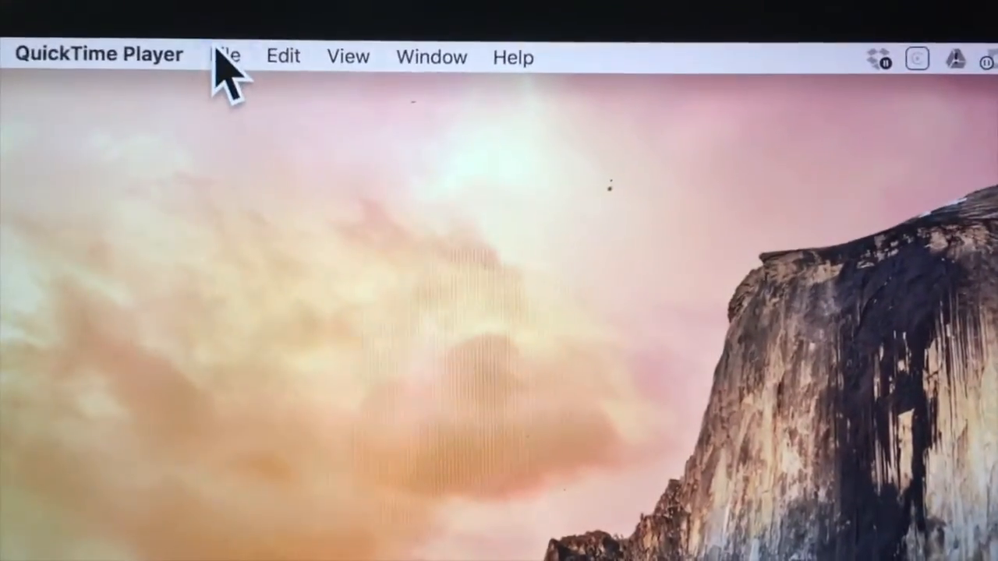
- Start a new screen recording and toggle the Show Mouse Clicks in Recording option
left_click(262, 71)
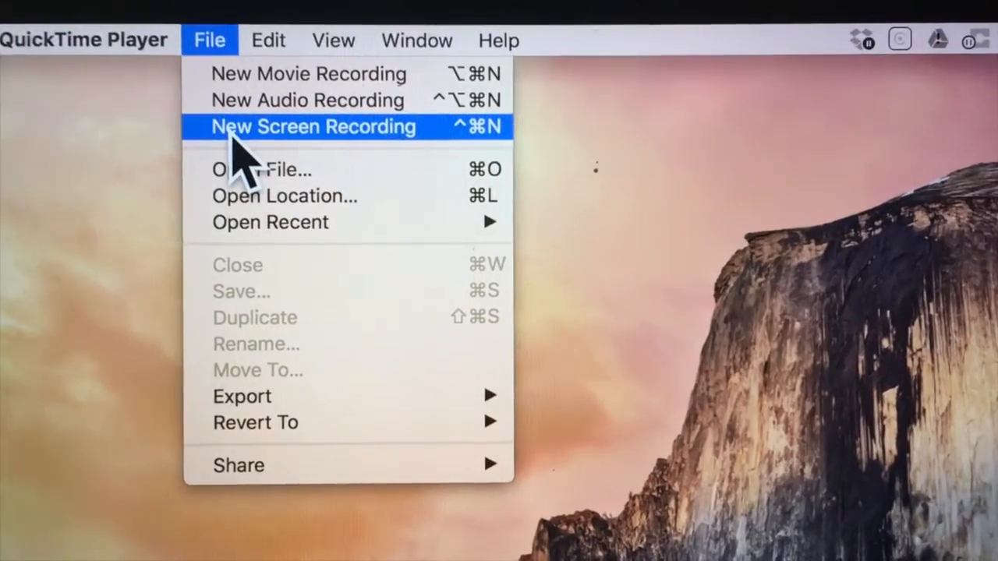
left_click(230, 131)
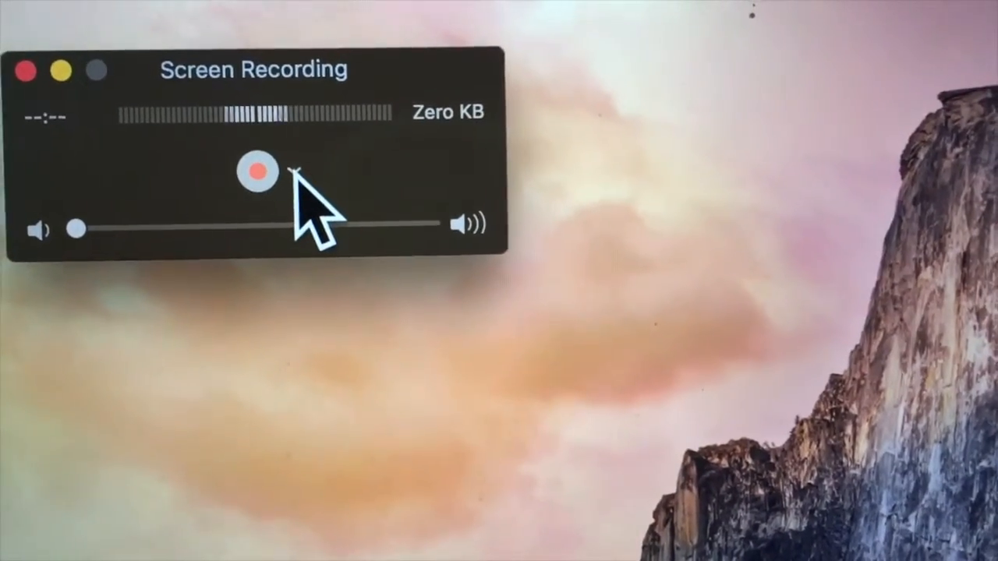
left_click(287, 163)
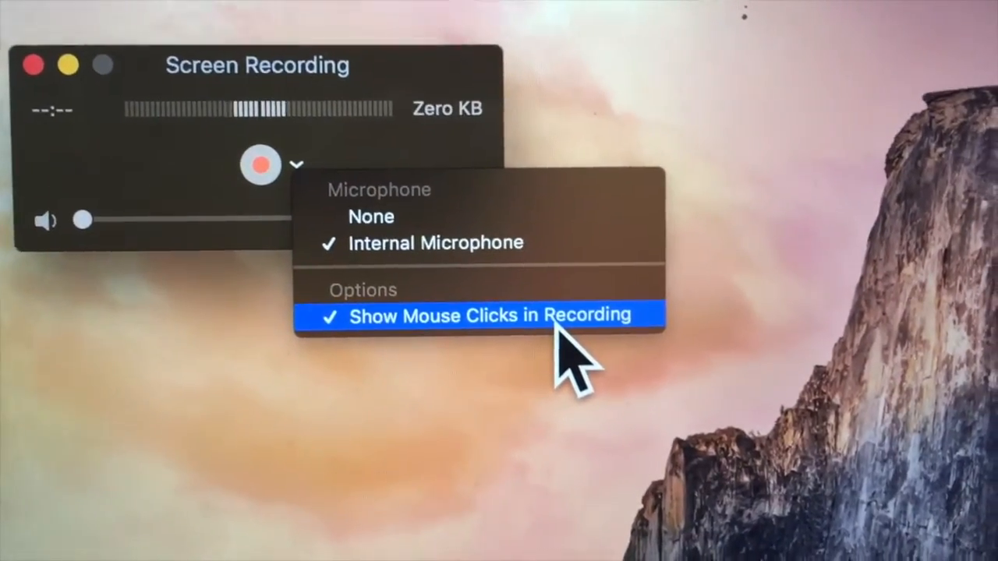
left_click(551, 327)
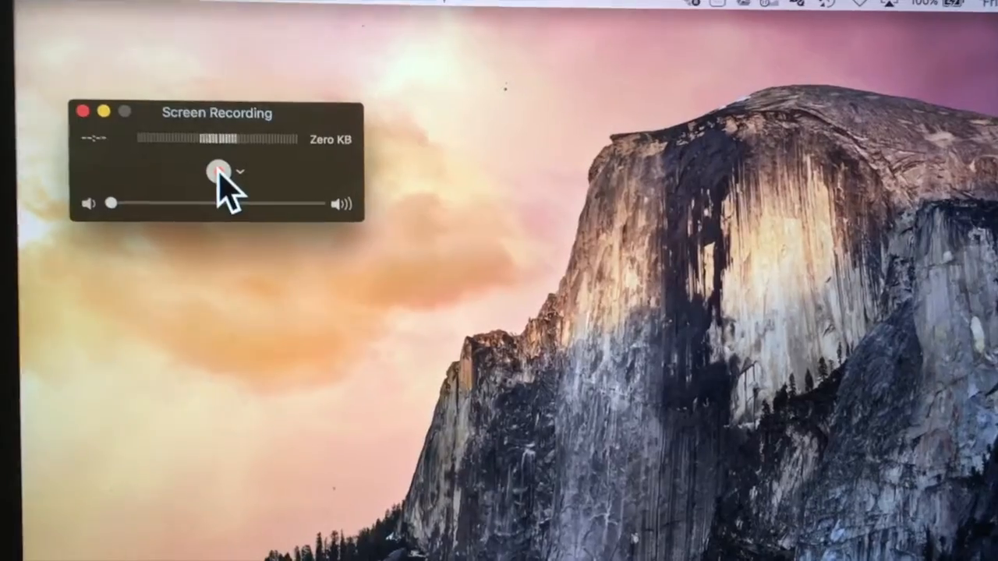
- Begin recording the full screen
left_click(224, 184)
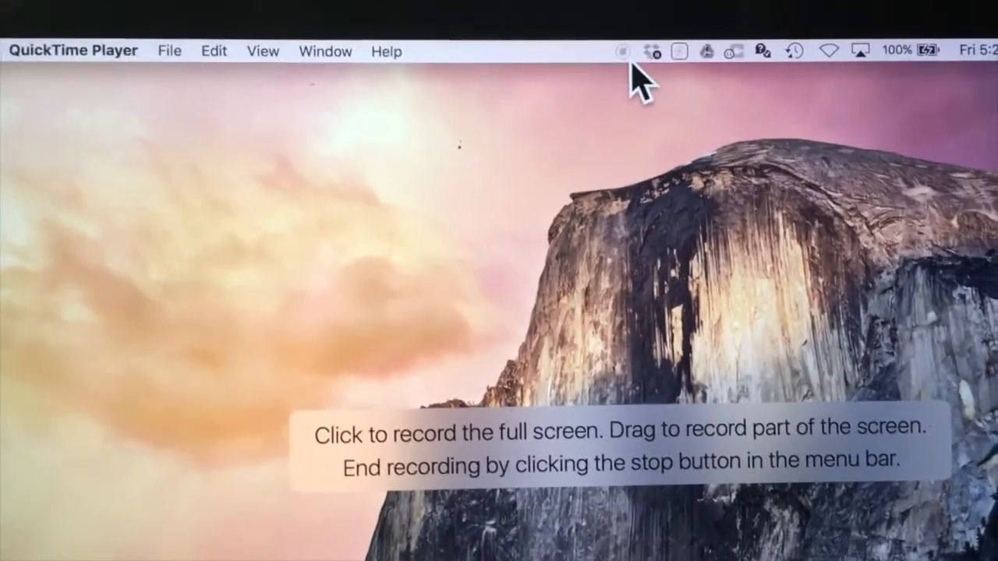
left_click(640, 65)
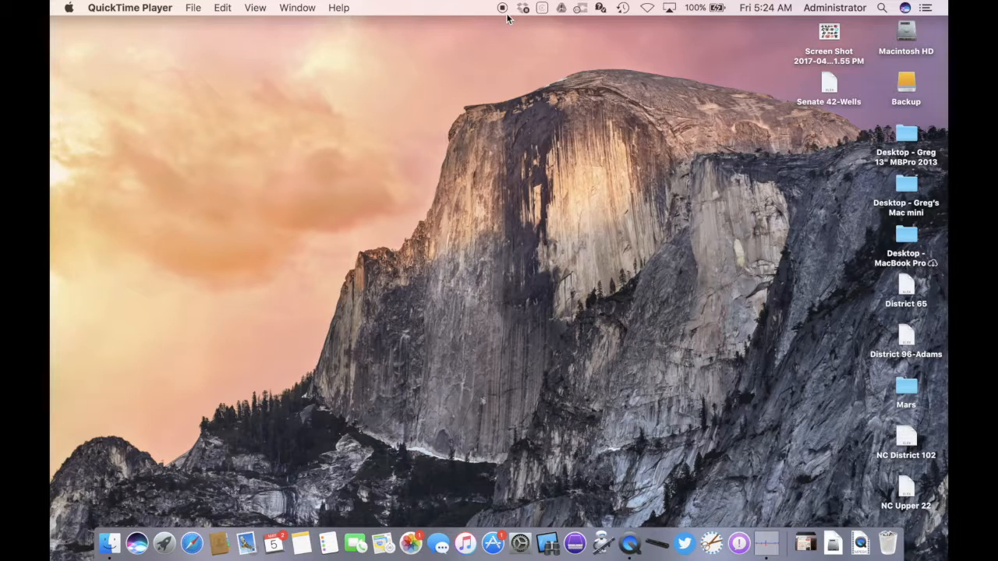
- Launch TextEdit through Spotlight and create a new blank document
key("super+space")
type("quictextEdit")
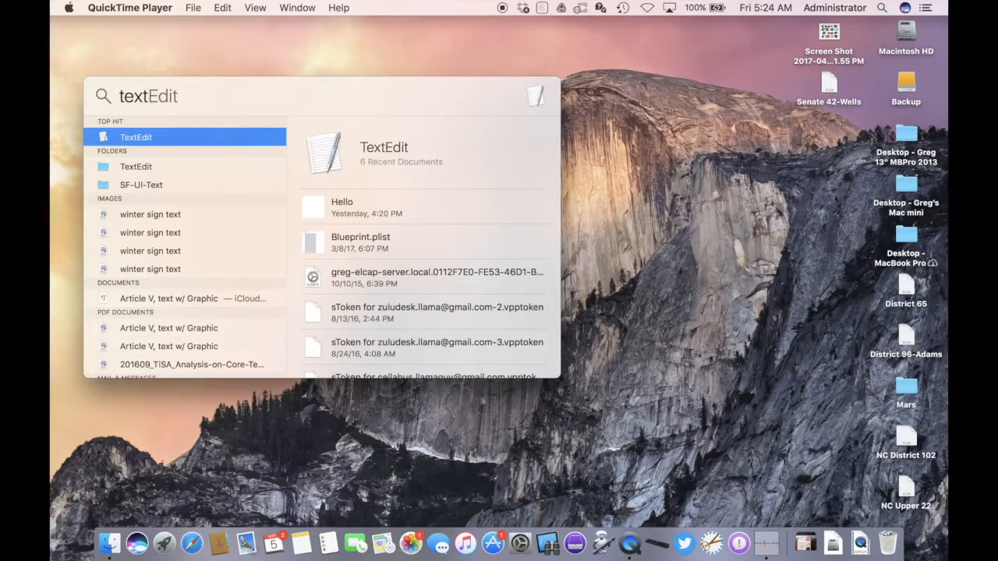
key("Return")
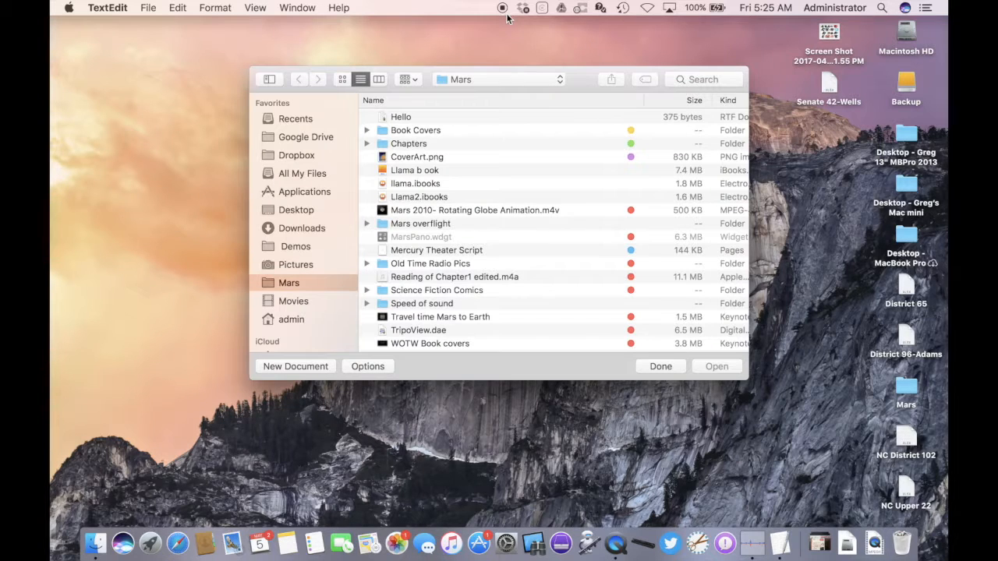
left_click(296, 367)
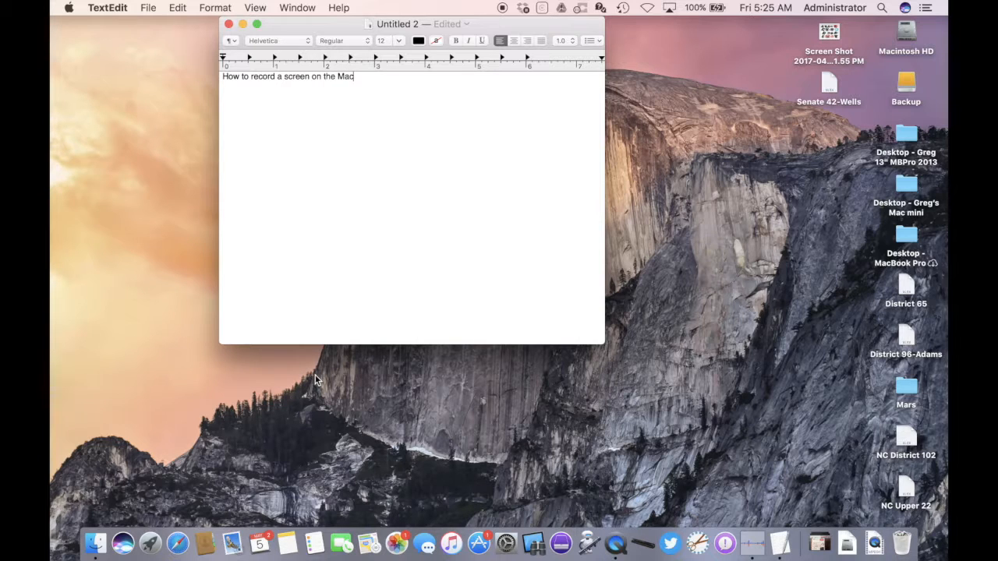
- Select all the document text and enlarge its font size to 70 points
key("cmd+a")
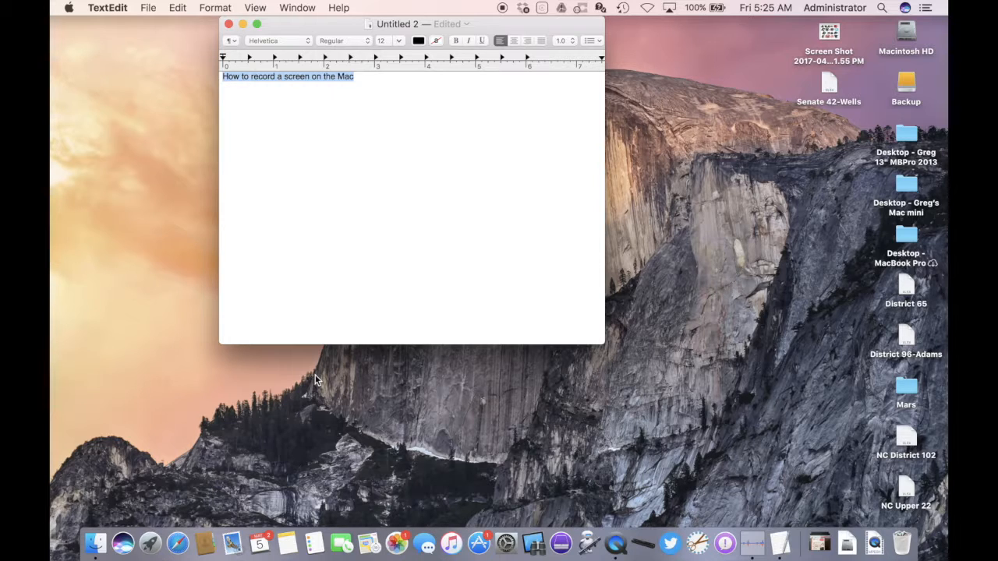
key("super+plus")
key("super+plus")
key("super+plus")
key("super+plus")
key("super+plus")
key("super+plus")
key("super+plus")
key("super+plus")
key("super+plus")
key("super+plus")
key("super+plus")
key("super+plus")
key("super+plus")
key("super+plus")
key("super+plus")
key("super+plus")
key("super+plus")
key("super+plus")
key("super+plus")
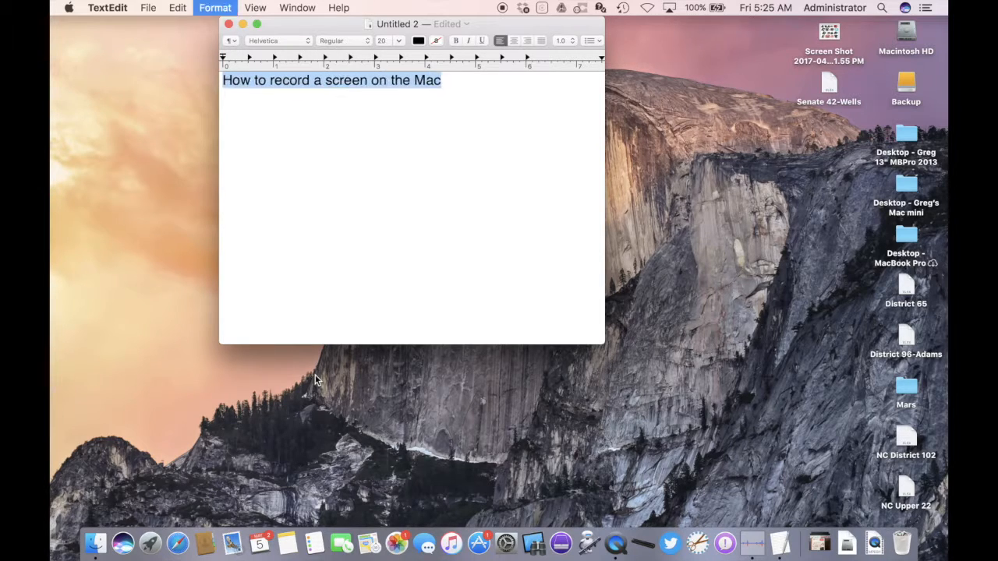
key("super+plus")
key("super+plus")
key("super+plus")
key("super+plus")
key("super+plus")
key("super+plus")
key("super+plus")
key("super+plus")
key("super+plus")
key("super+plus")
key("super+plus")
key("super+plus")
key("super+plus")
key("super+plus")
key("super+plus")
key("super+plus")
key("super+plus")
key("super+plus")
key("super+plus")
key("super+plus")
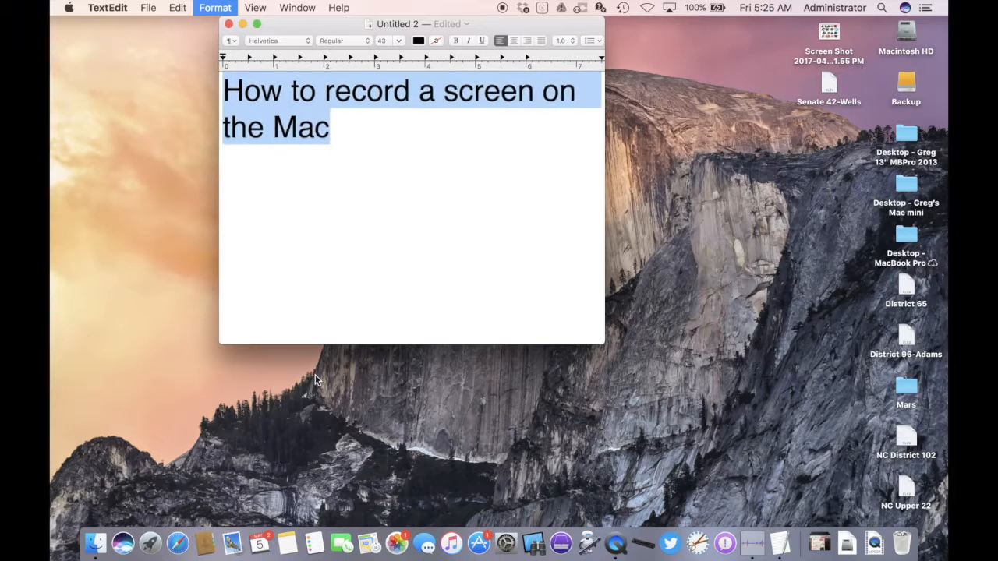
key("super+plus")
key("super+plus")
key("super+plus")
key("super+plus")
key("super+plus")
key("super+plus")
key("super+plus")
key("super+plus")
key("super+plus")
key("super+plus")
key("super+plus")
key("super+plus")
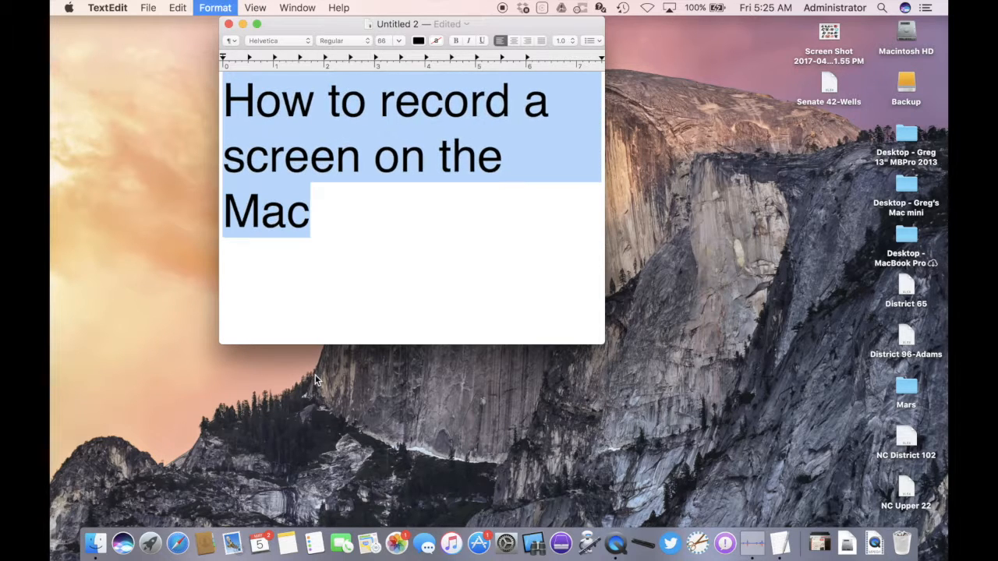
key("super+plus")
key("super+plus")
key("super+plus")
key("super+plus")
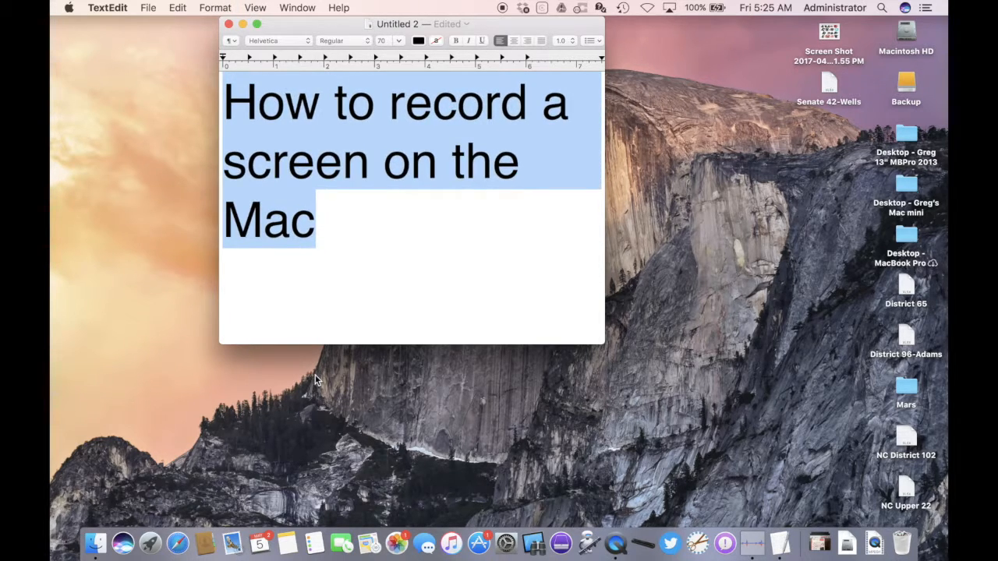
left_click(478, 292)
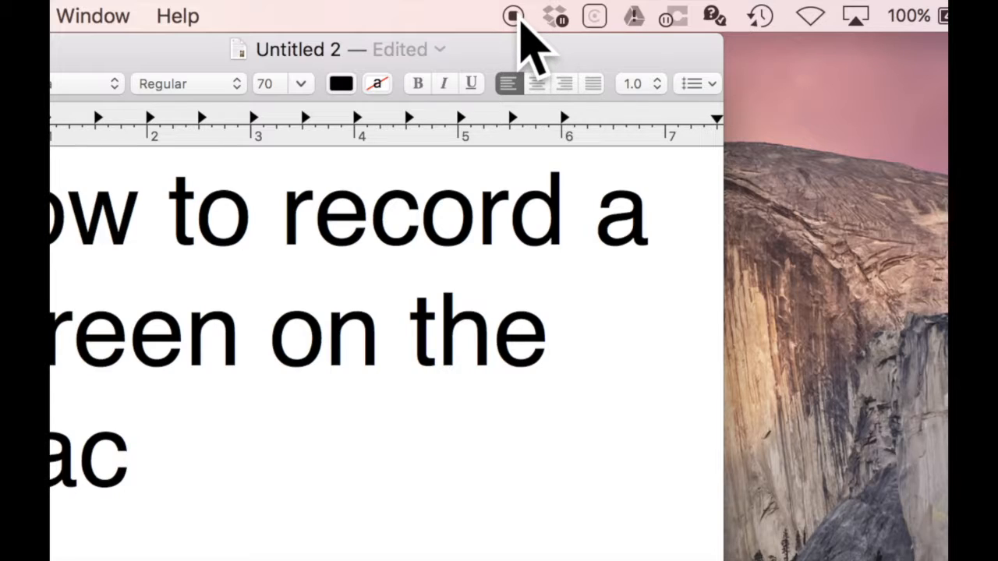
- Stop the screen recording, reposition the playback window, and scrub through the captured movie
left_click(513, 16)
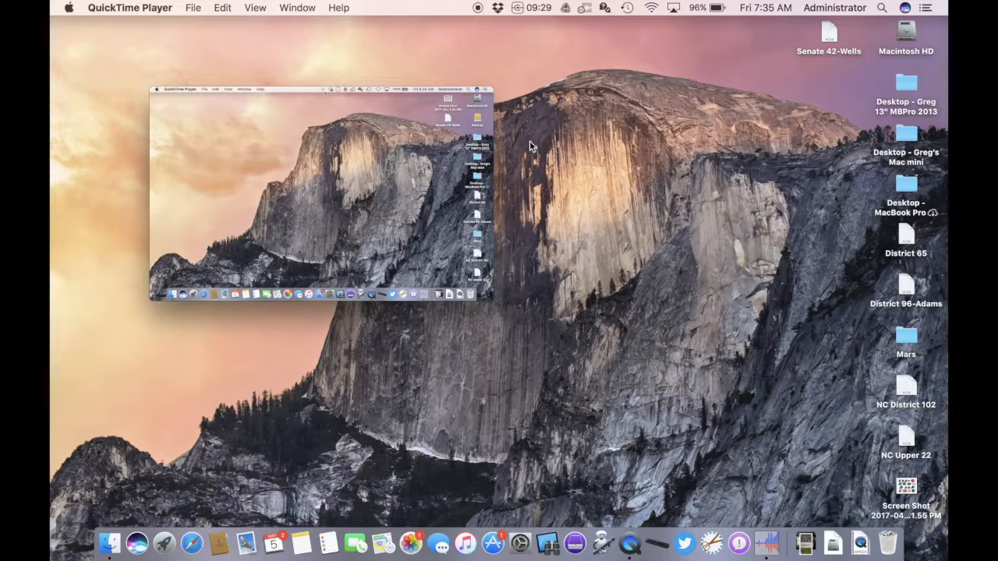
mouse_move(325, 109)
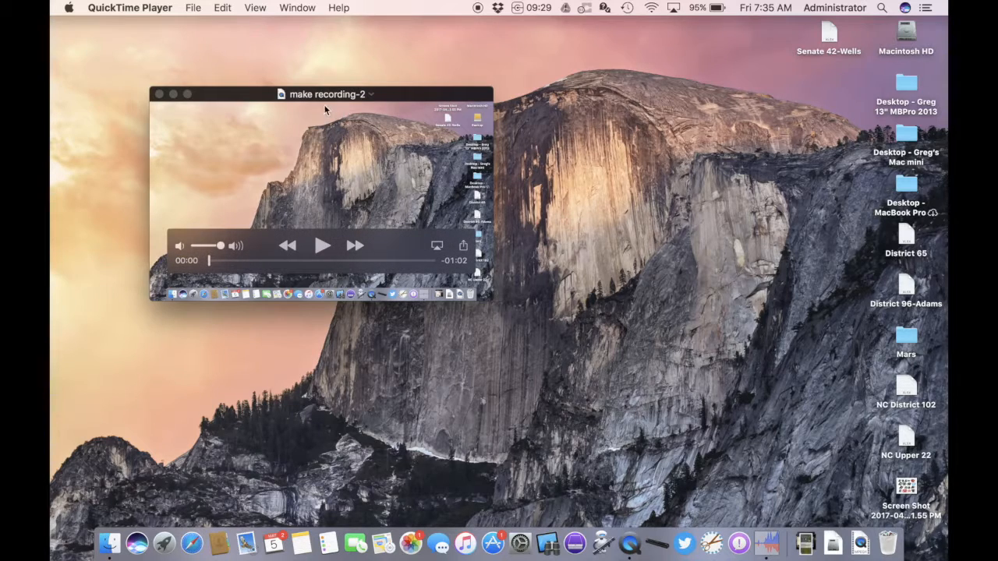
mouse_move(405, 94)
left_mouse_down()
mouse_move(260, 98)
mouse_move(426, 57)
mouse_move(383, 106)
mouse_move(411, 87)
mouse_move(395, 105)
left_mouse_up()
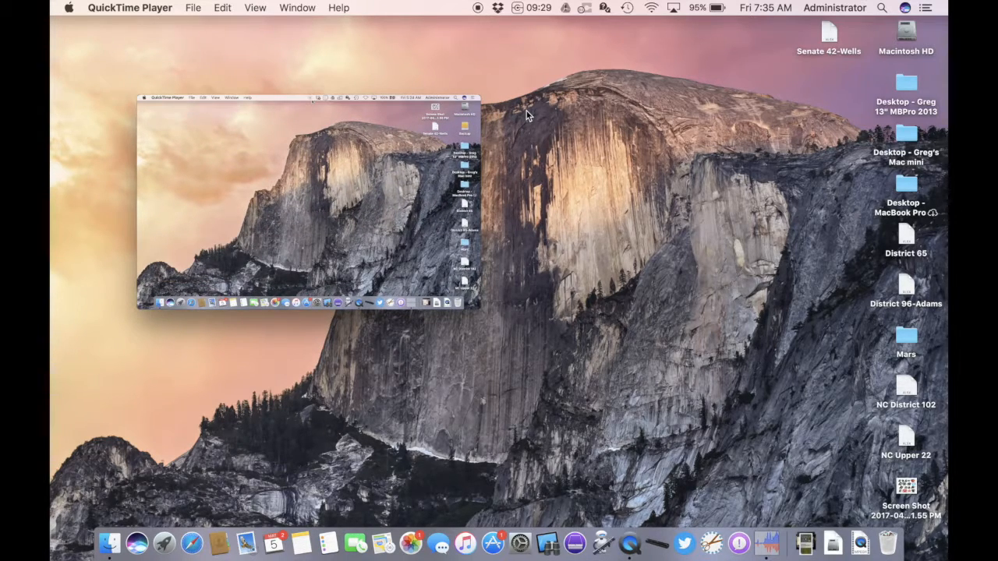
mouse_move(263, 210)
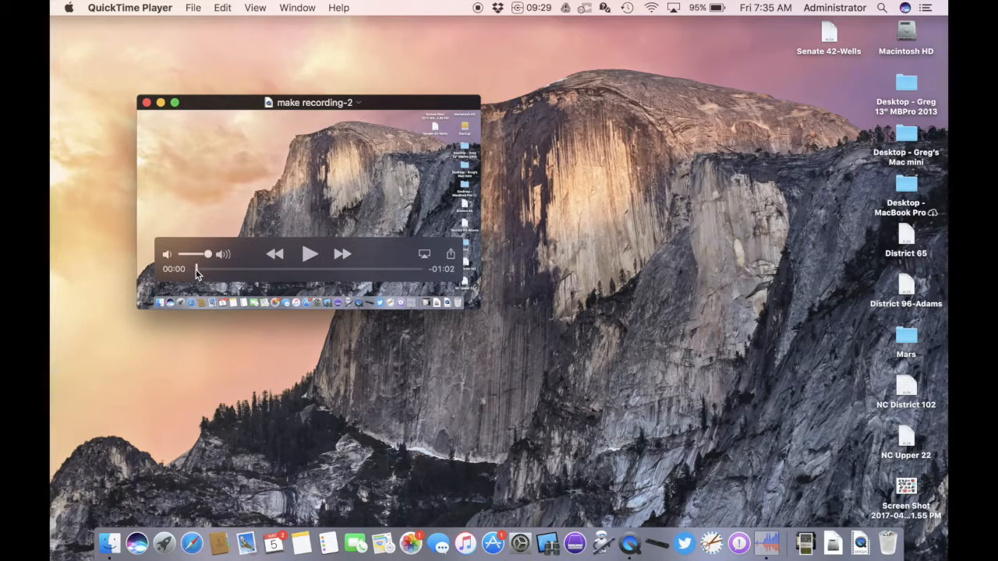
left_click_drag(197, 273, 370, 269)
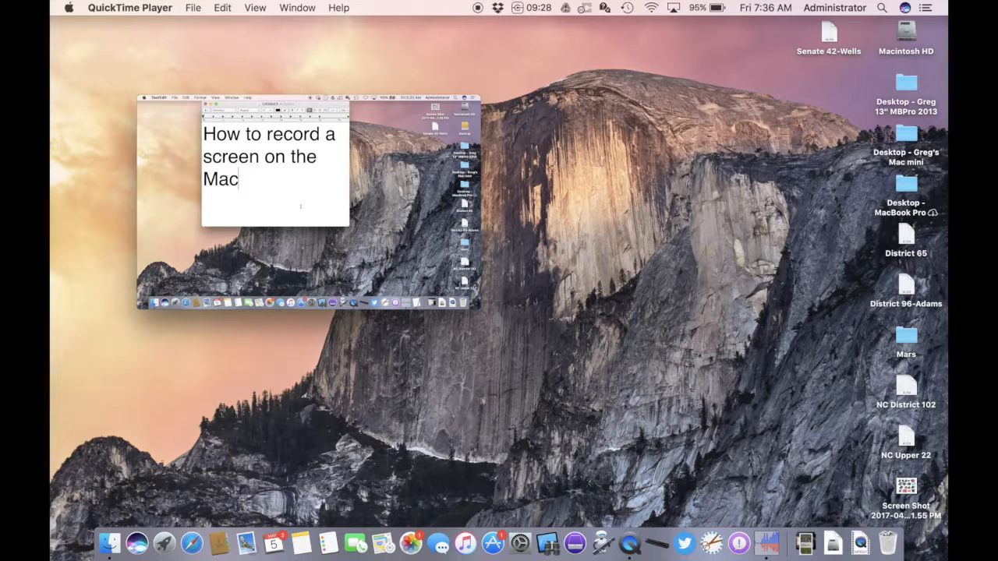
- Launch iMovie through Spotlight
key("super+space")
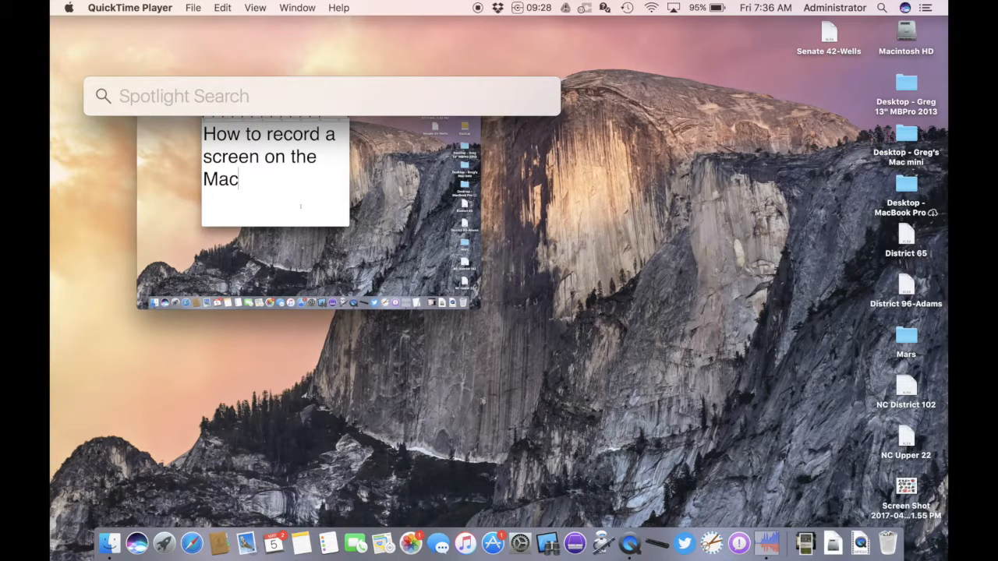
type("imovie")
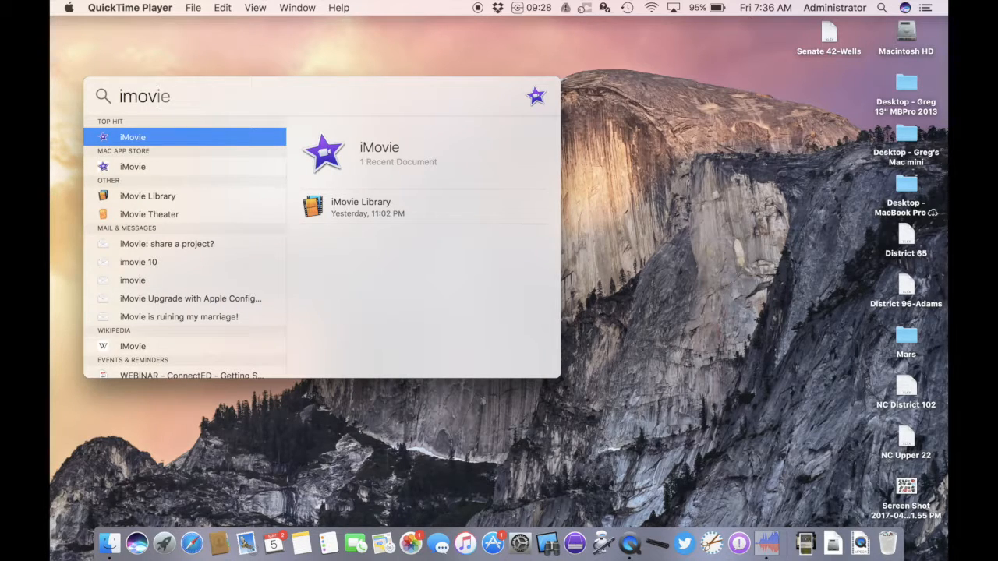
key("Return")
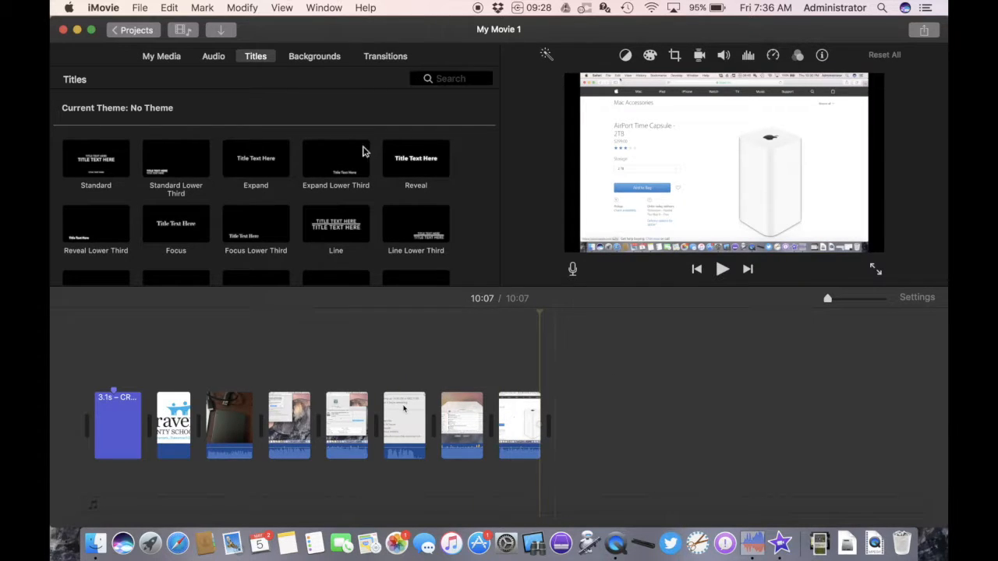
- Return to the projects list, naming the open project Time Machine
left_click(132, 30)
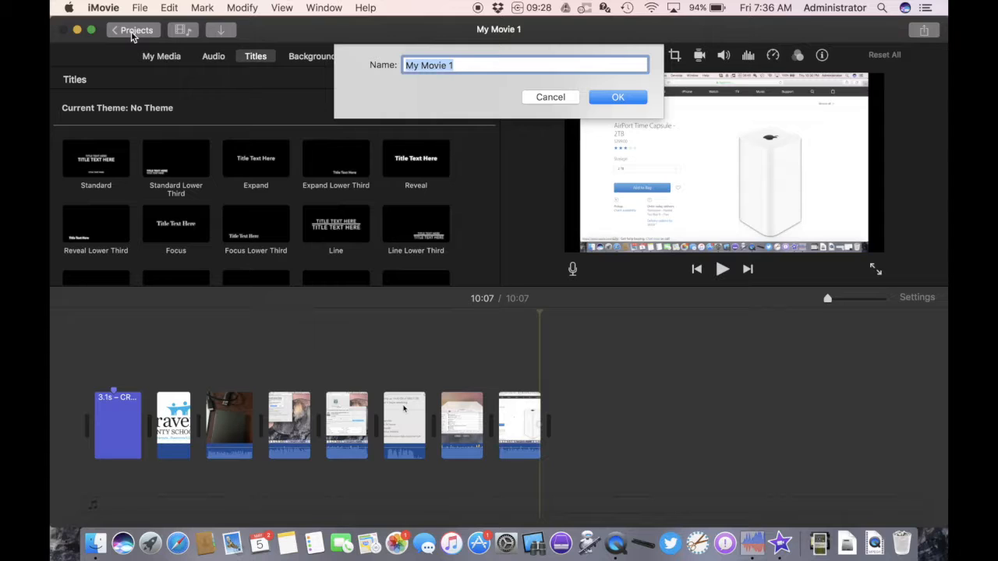
type("Time ")
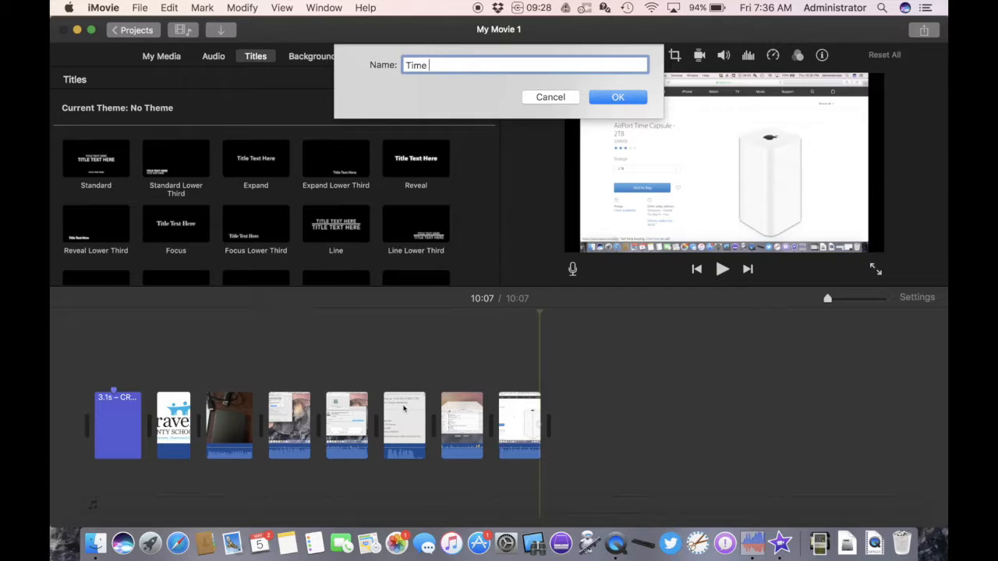
type("Macholne")
key("BackSpace")
key("BackSpace")
key("BackSpace")
type("ine")
key("Return")
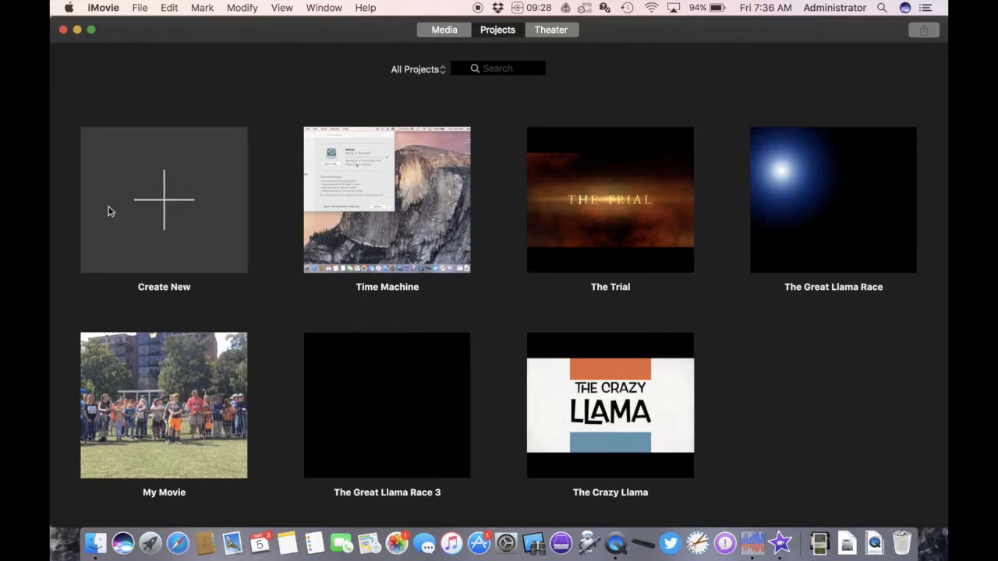
- Create a new Movie project
left_click(181, 200)
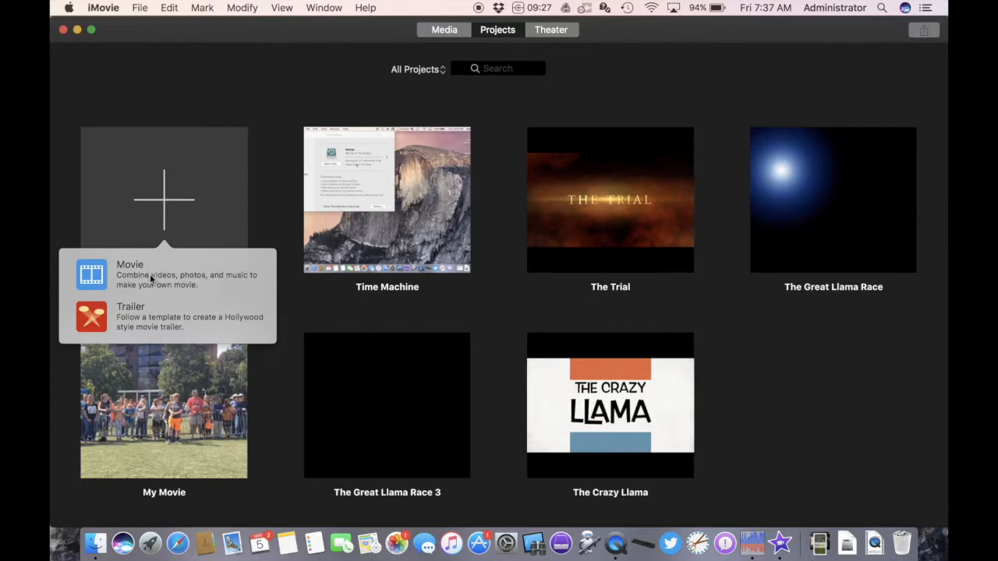
left_click(150, 278)
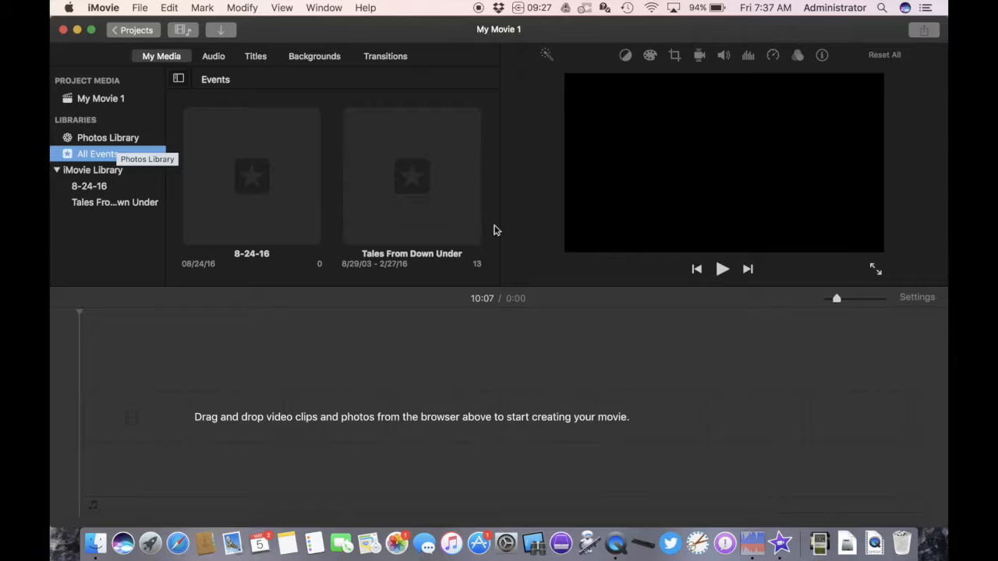
left_click(749, 383)
- Add the make recording-2 file from the dock folder stack to the movie timeline
left_click(819, 546)
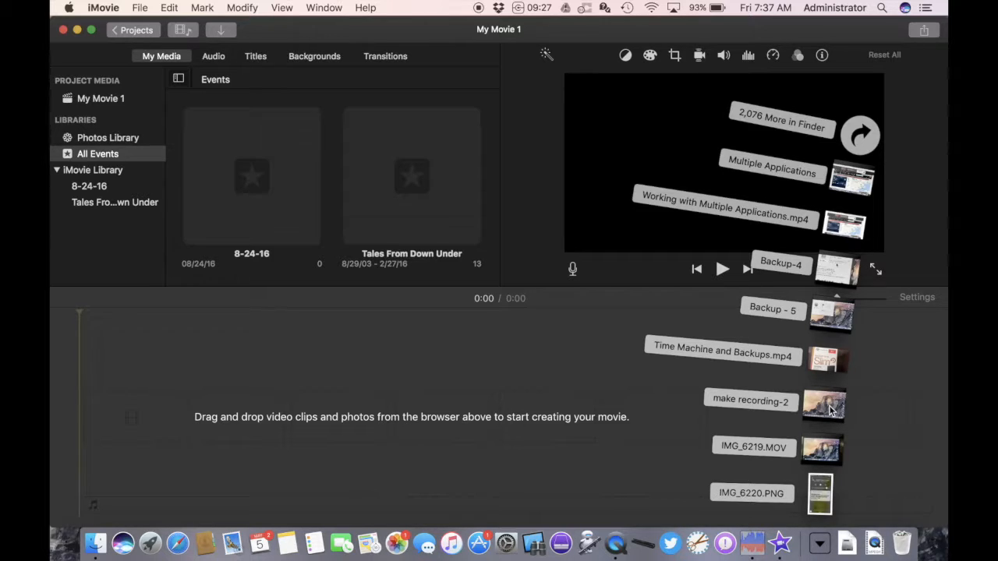
left_click(831, 411)
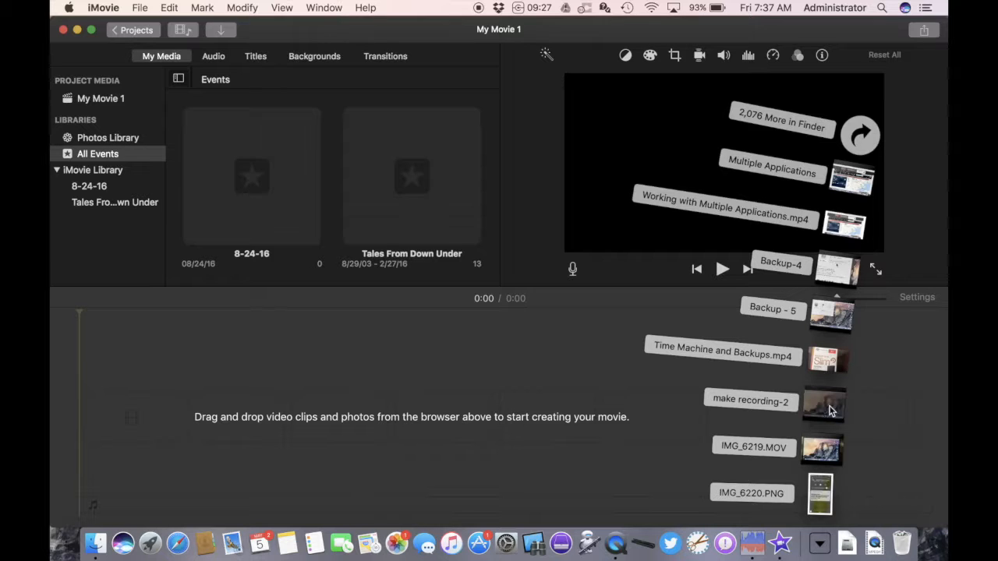
left_click_drag(831, 411, 562, 417)
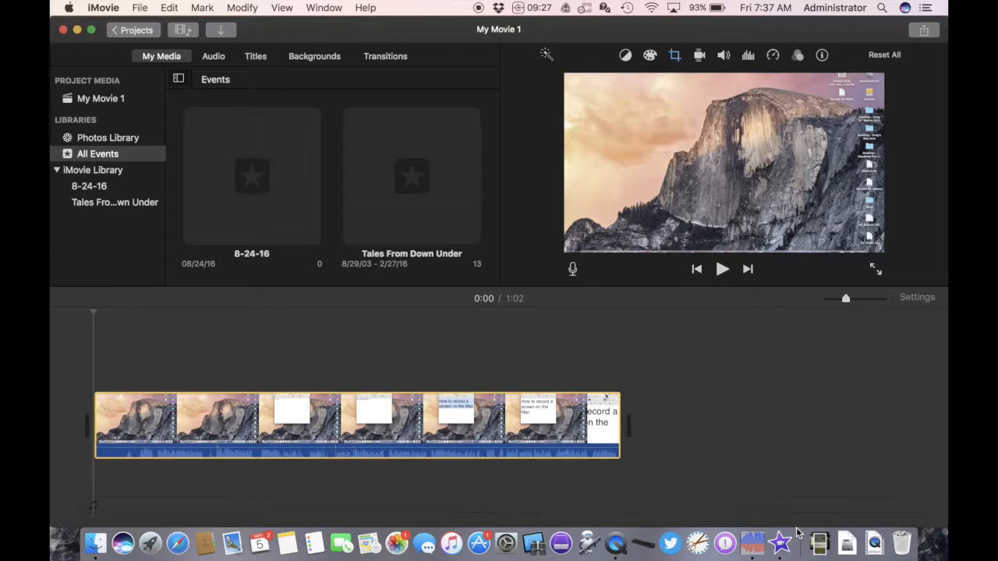
- Add IMG_6219.MOV from the dock folder stack to the beginning of the movie timeline
left_click(818, 546)
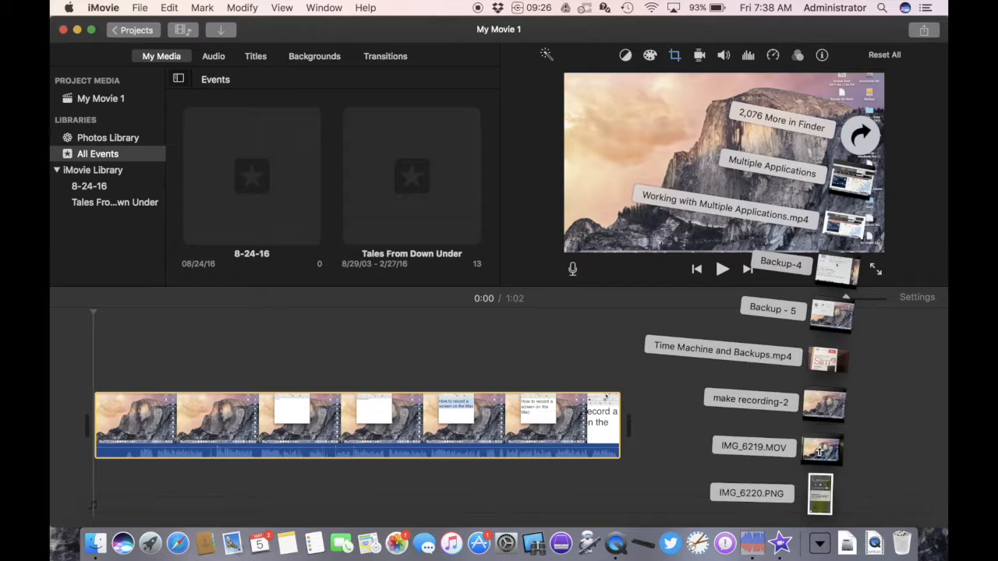
left_click_drag(819, 451, 86, 426)
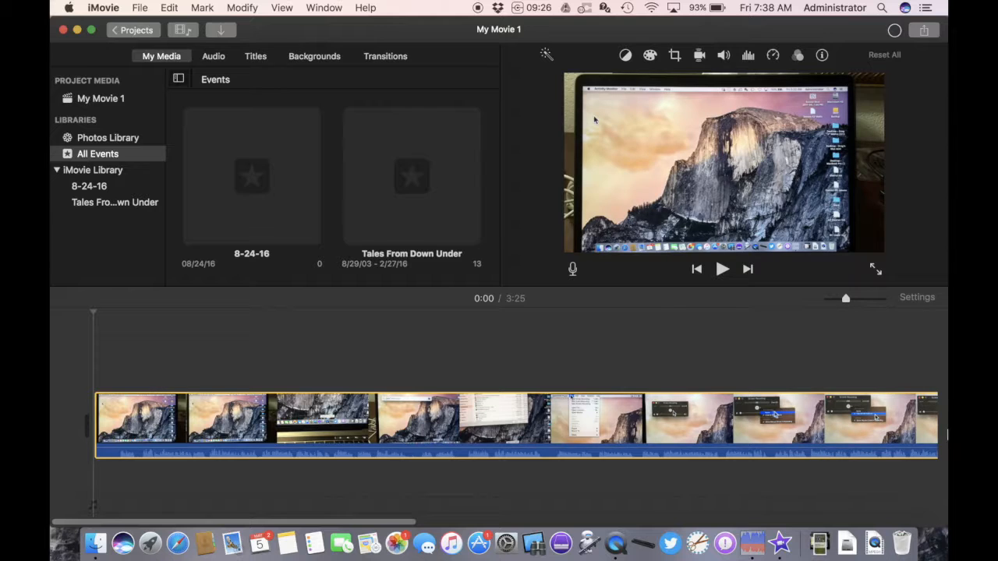
- Scroll through the timeline to review the clips in the movie
scroll(936, 434, "right", 2)
scroll(948, 434, "right", 10)
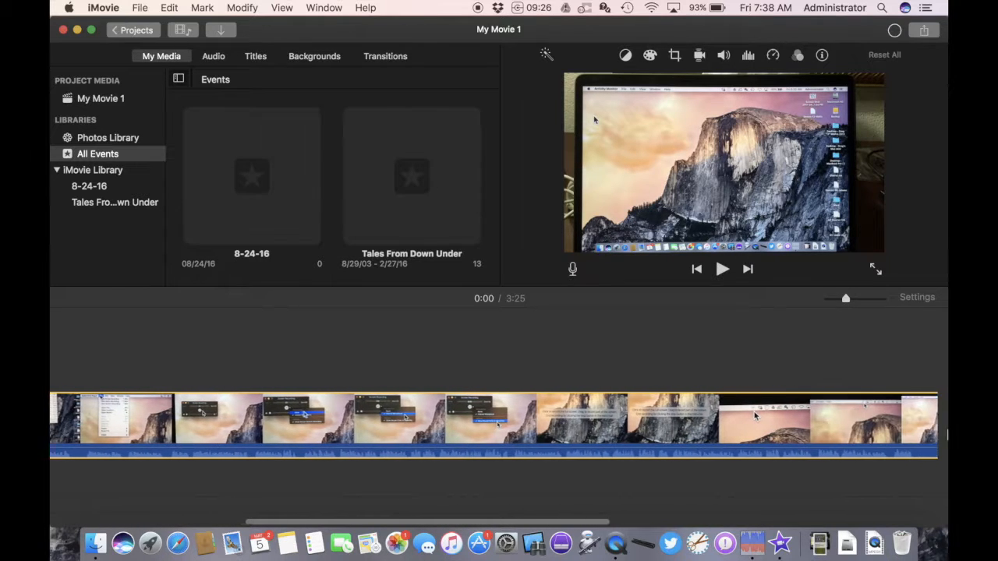
scroll(947, 435, "right", 8)
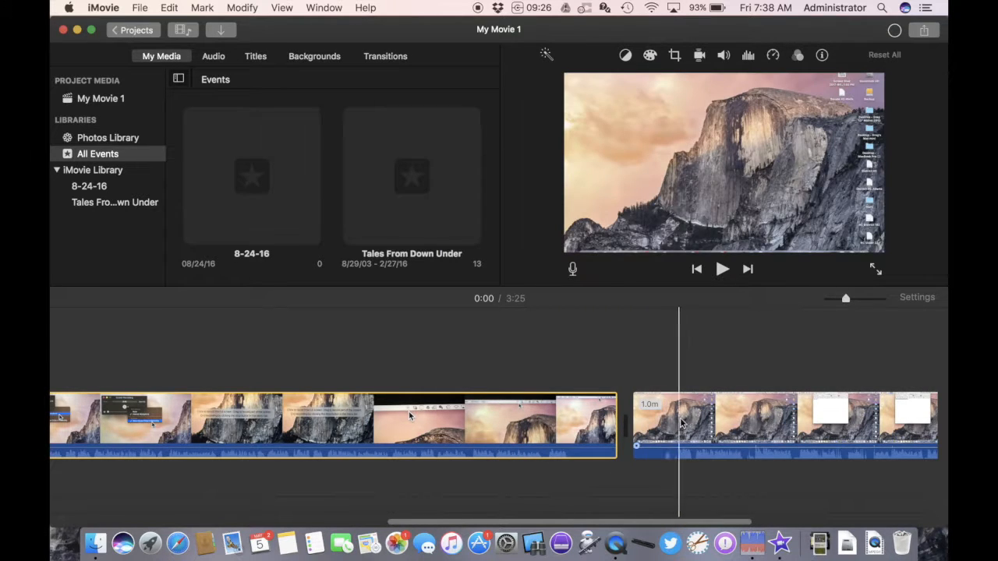
scroll(687, 421, "right", 8)
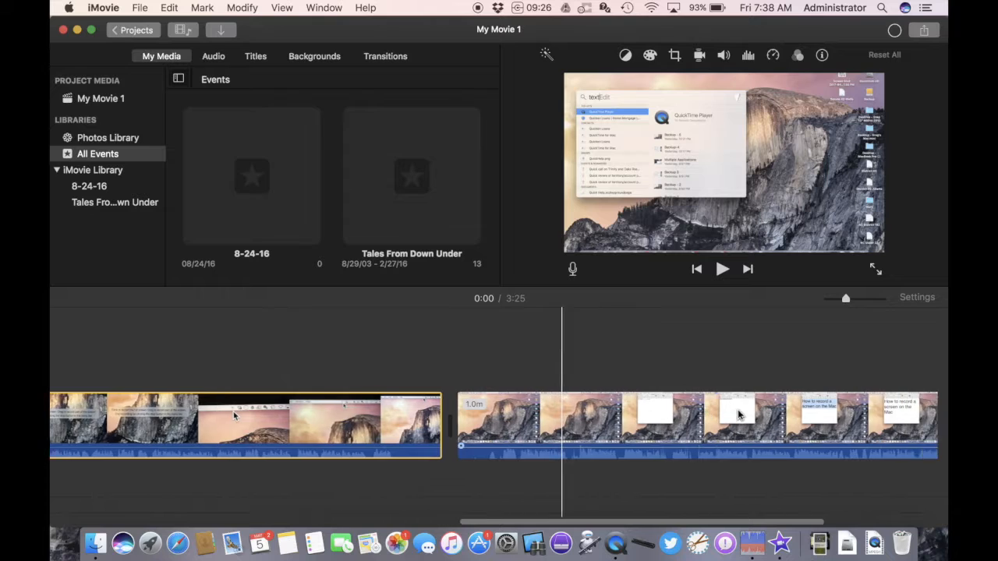
scroll(739, 415, "right", 2)
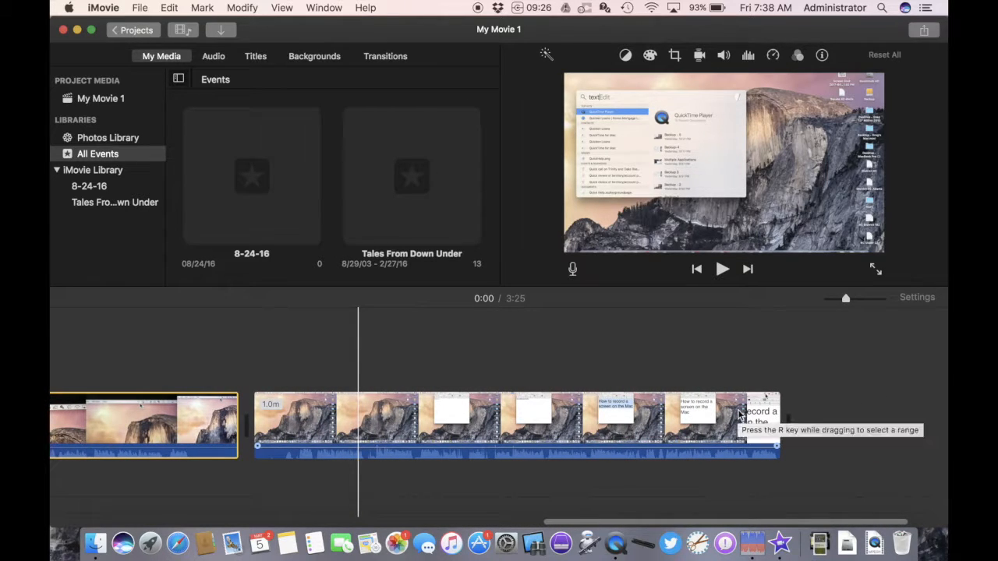
scroll(616, 415, "left", 11)
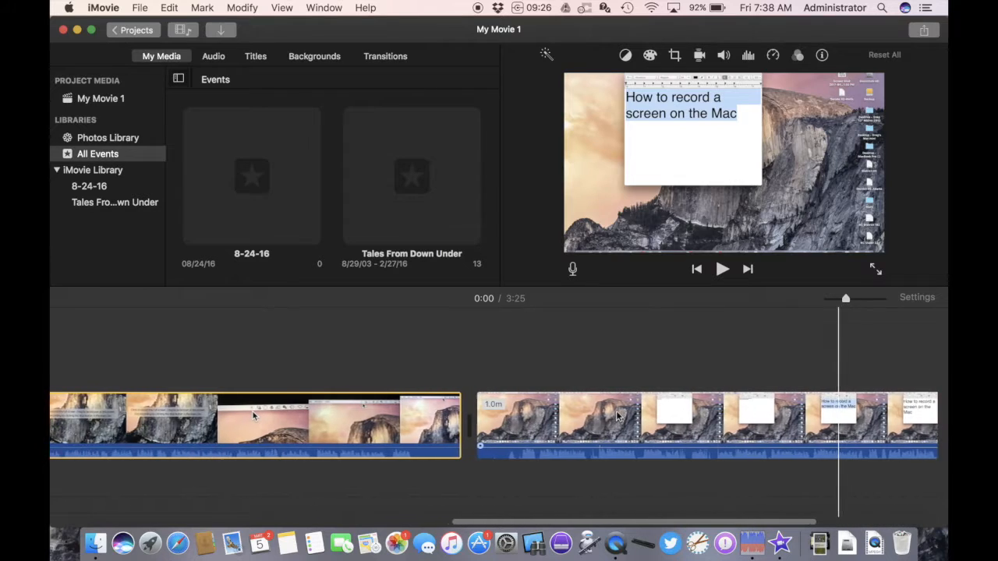
scroll(616, 416, "left", 15)
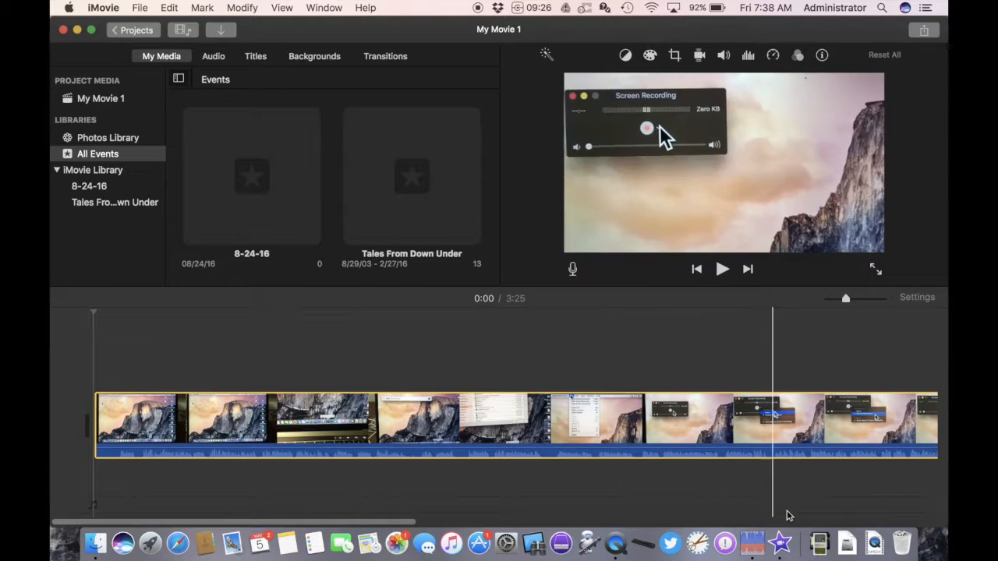
- Open the Downloads folder in Finder and add Craven County Schools Logo.jpg to the start of the timeline
left_click(819, 553)
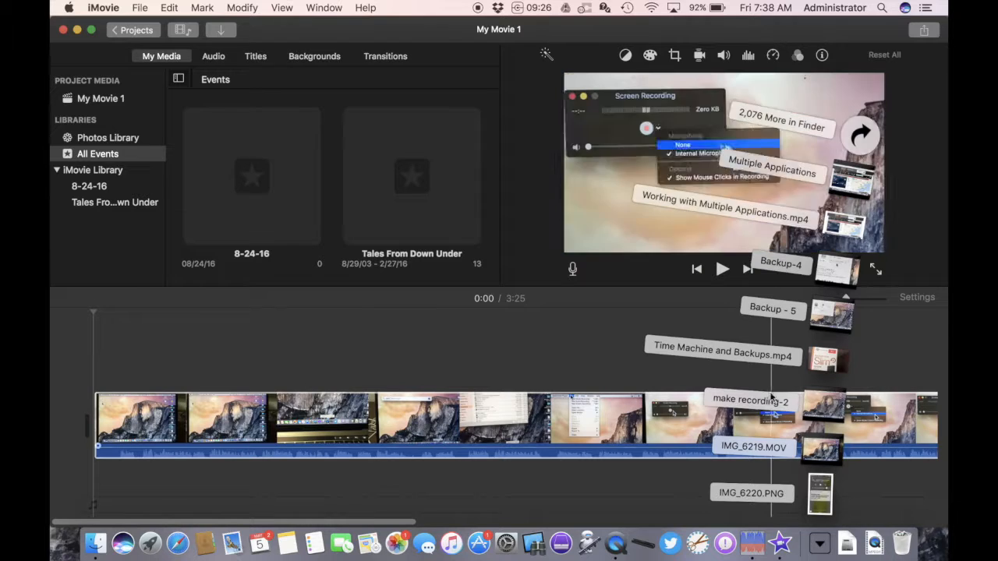
left_click(862, 136)
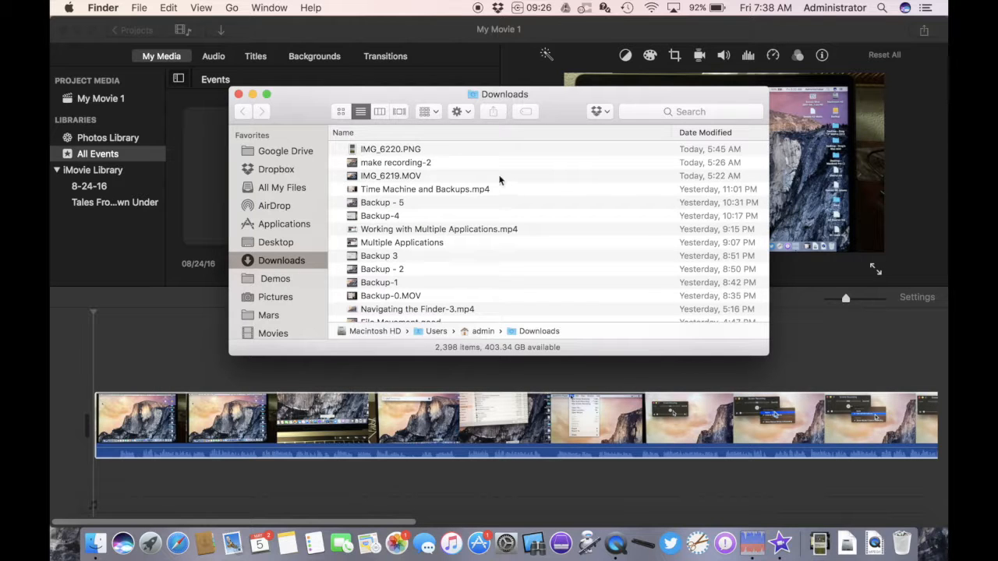
scroll(429, 151, "down", 5)
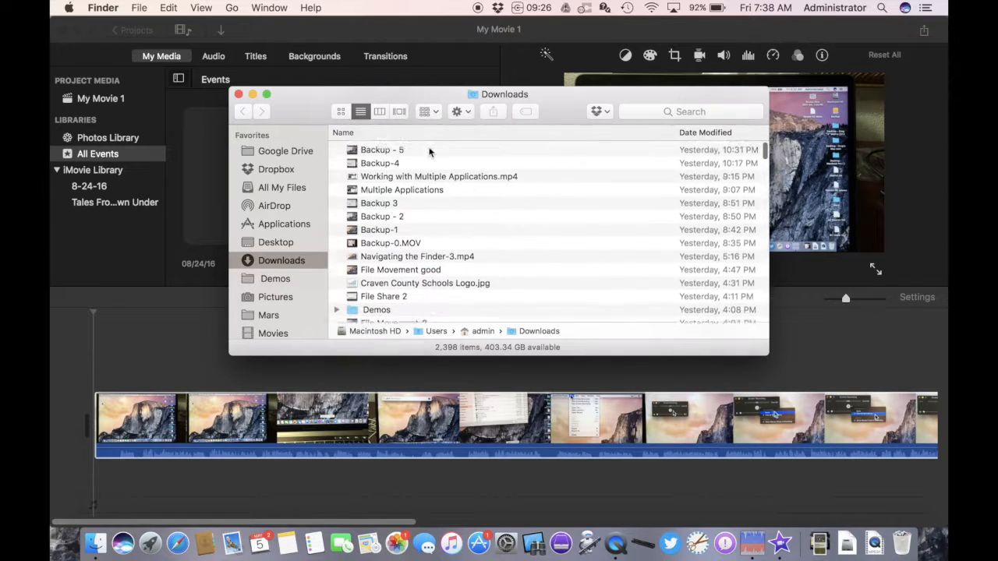
scroll(429, 152, "down", 2)
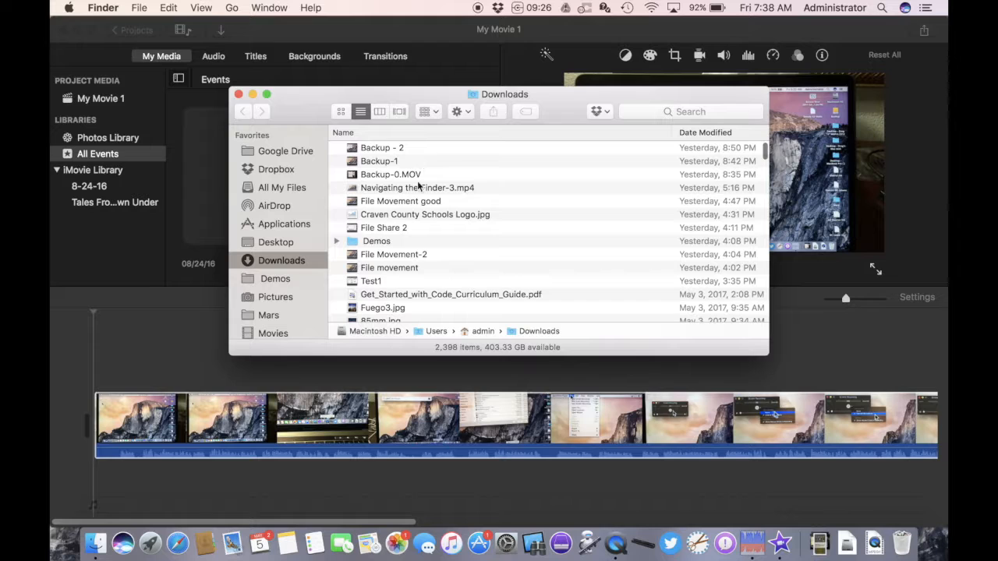
left_click(425, 215)
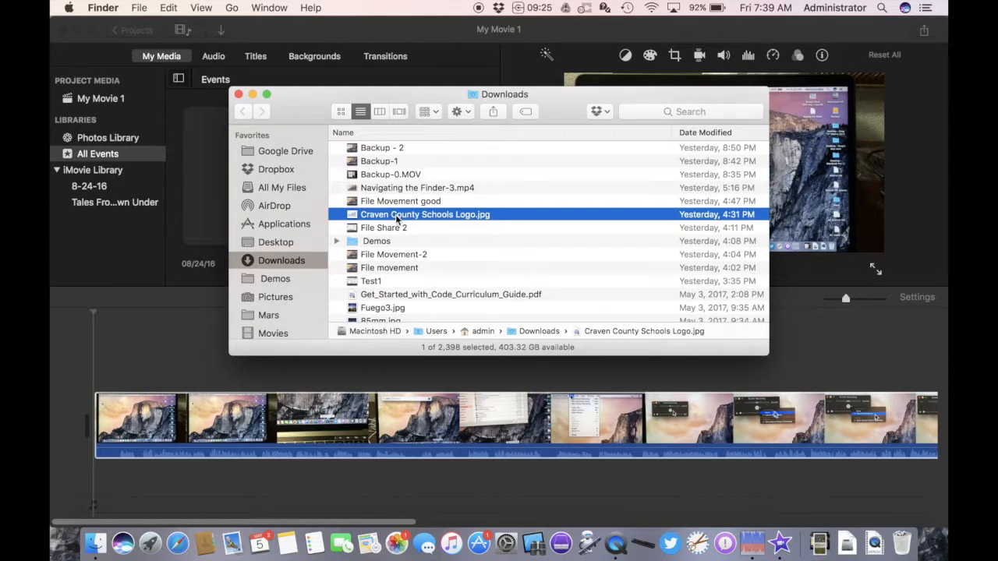
left_click_drag(396, 221, 69, 409)
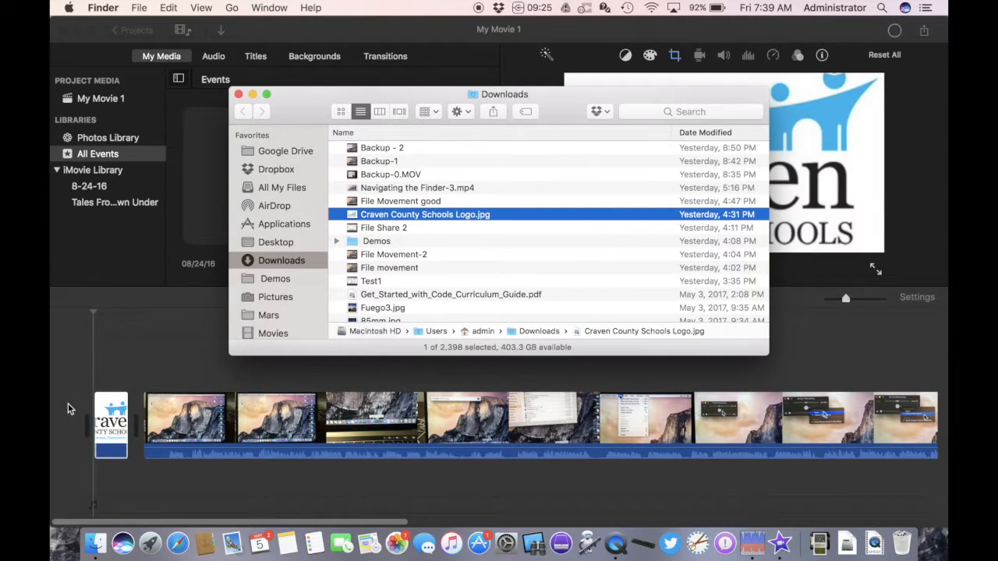
left_click(111, 422)
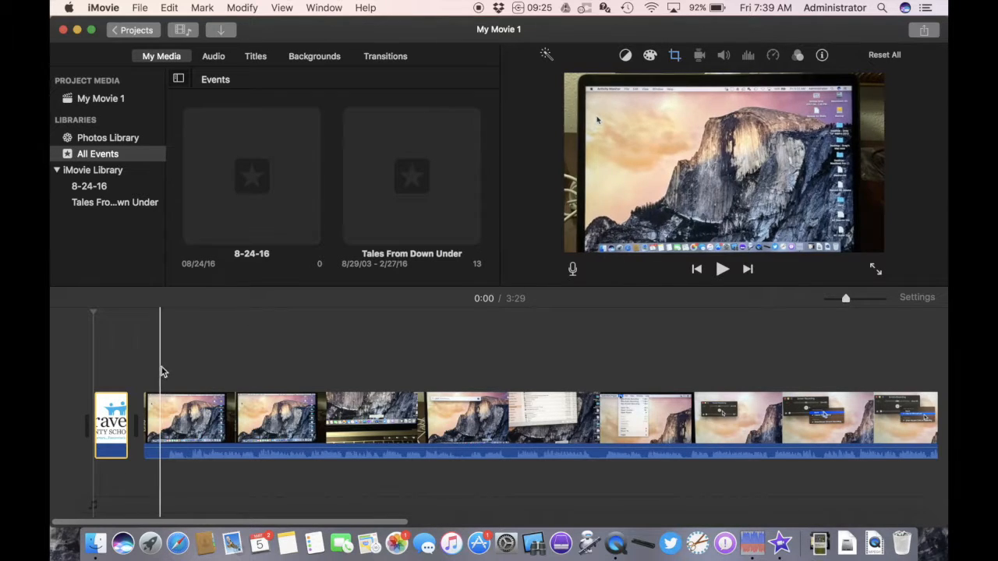
- Insert a Standard title at the beginning of the movie
left_click(256, 57)
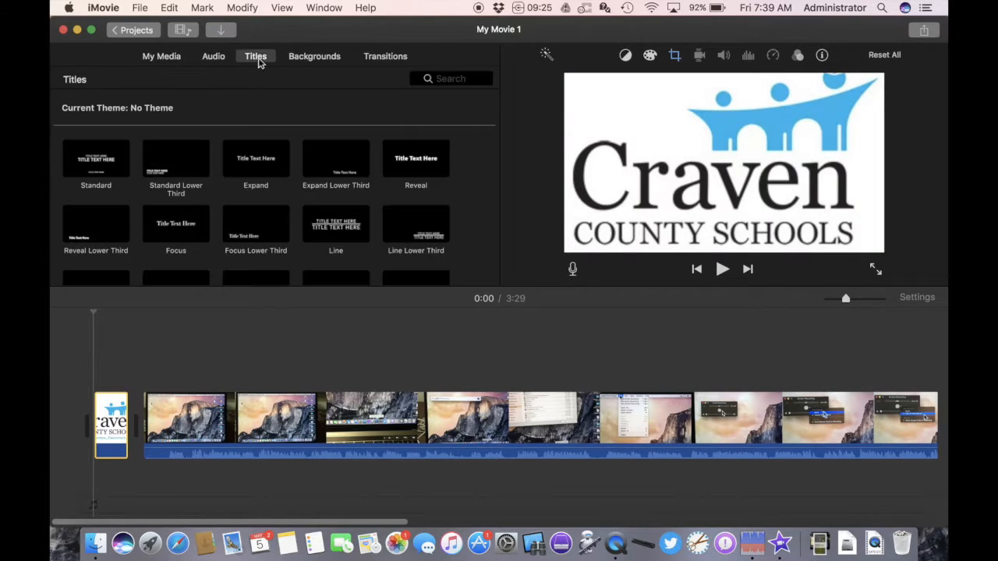
left_click(117, 167)
left_click_drag(117, 166, 73, 419)
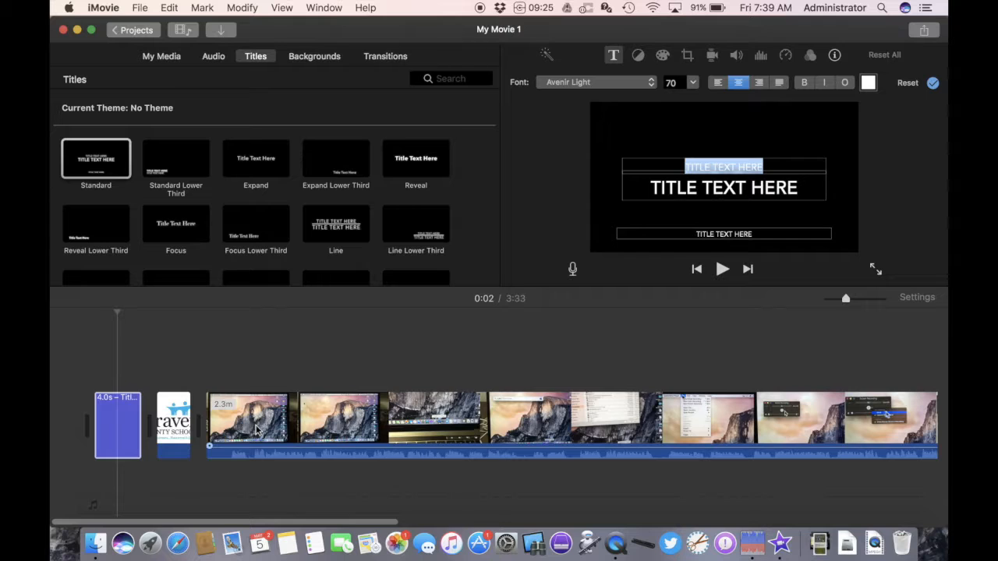
- Enter N COUNTY SCHOOLS as the title's upper line of text
left_click(131, 431)
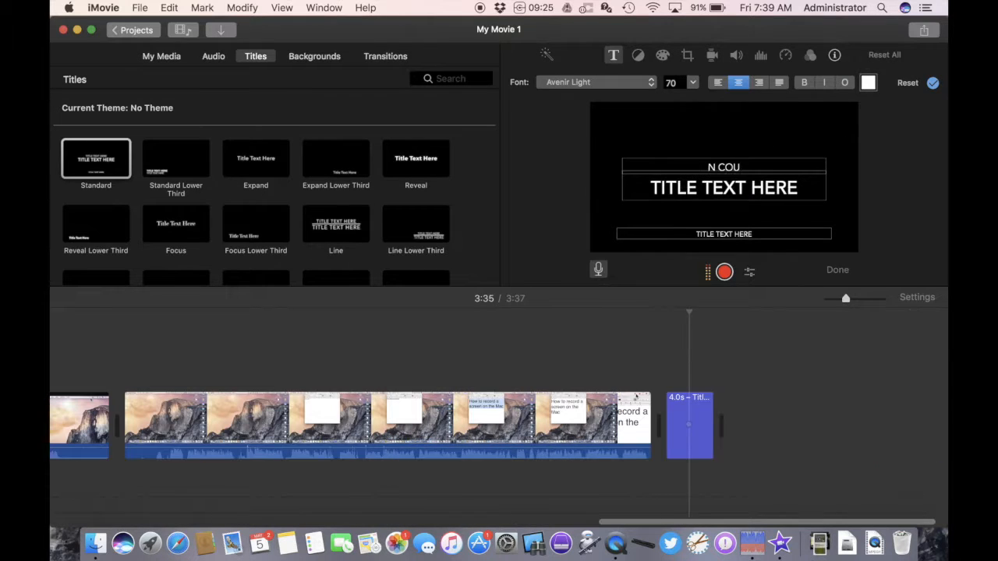
type("NTY SCHOO")
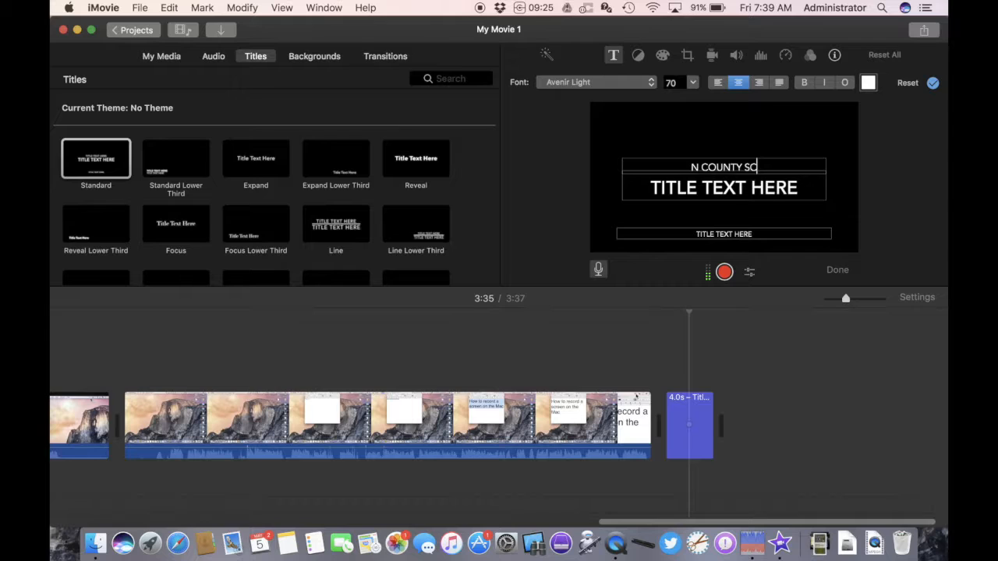
type("LS")
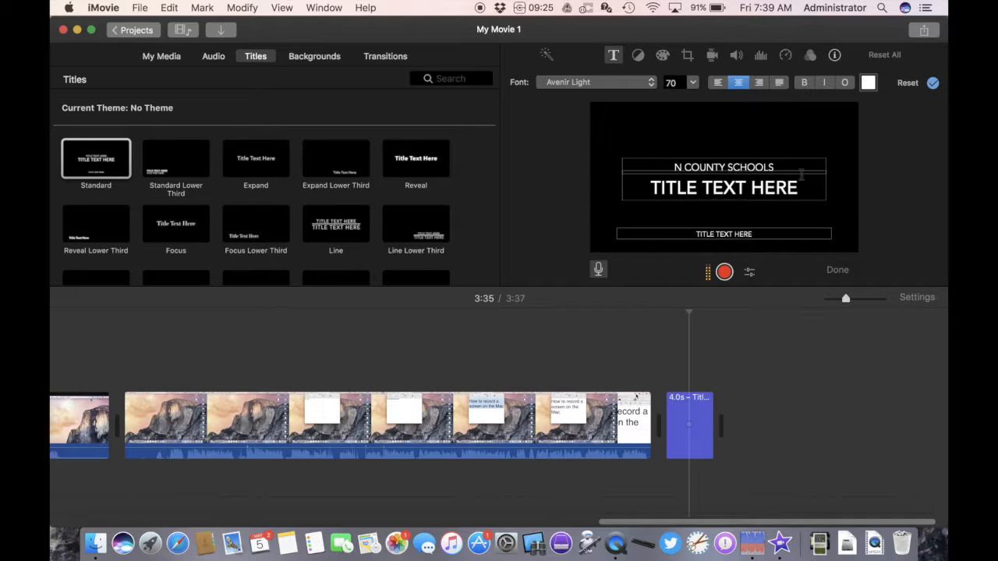
- Replace the title's main line with HOW TO MAKE A SCREEN RECORDING
double_click(781, 187)
triple_click(781, 187)
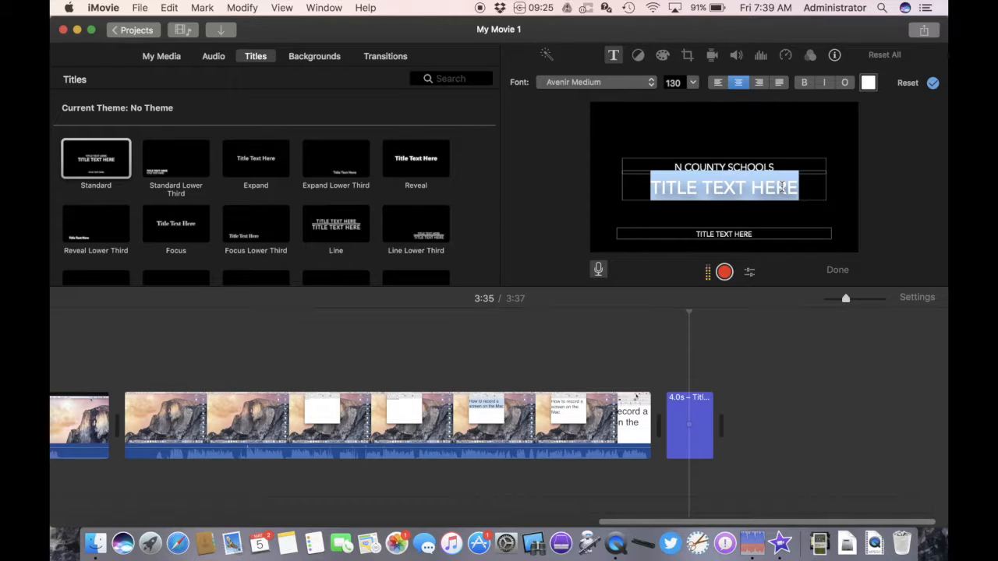
type("HOW TO")
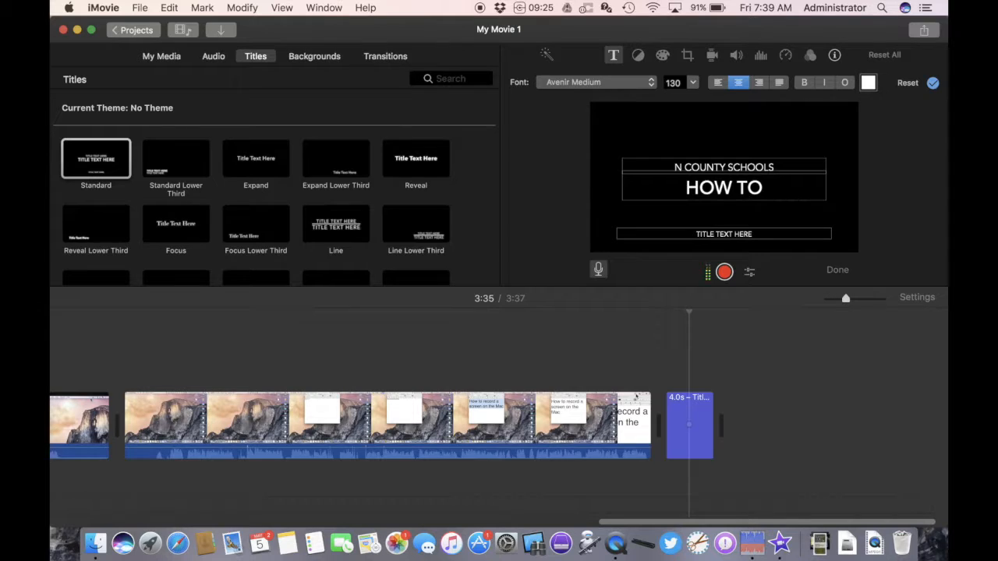
type(" MAKE A")
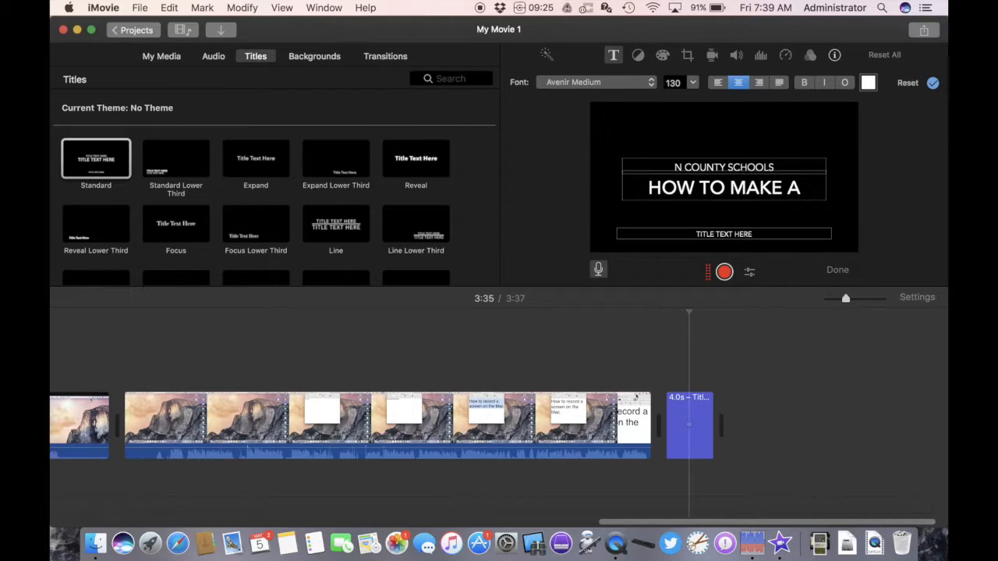
type(" SCREEN RE")
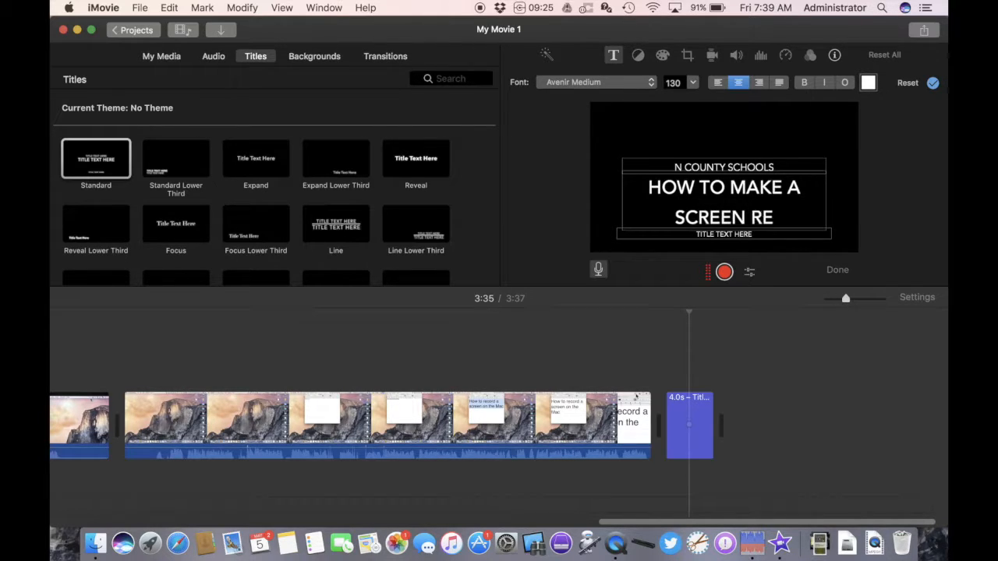
type("CORDING")
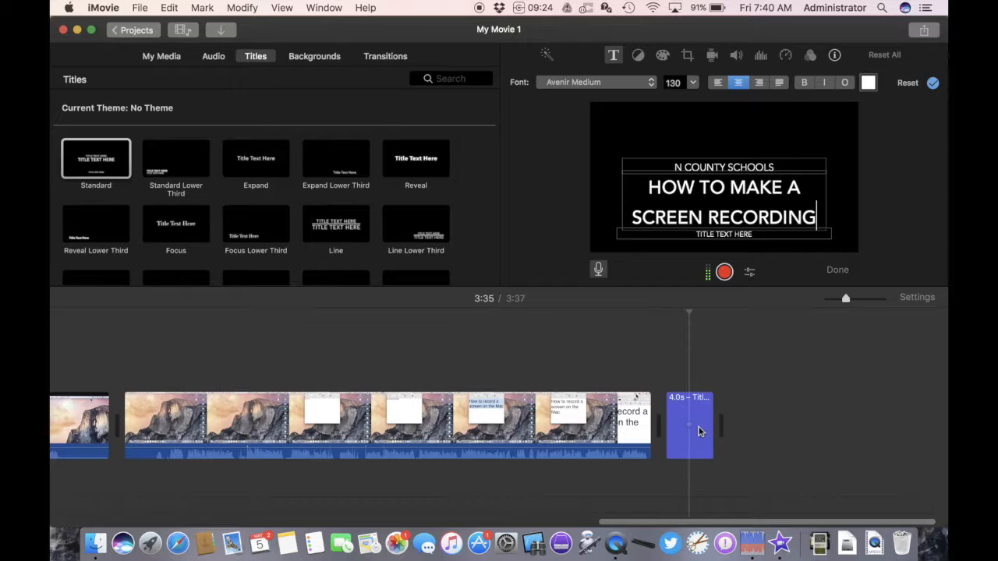
- Move the finished title to the start of the movie and delete the extra default title clip
left_click_drag(699, 427, 123, 426)
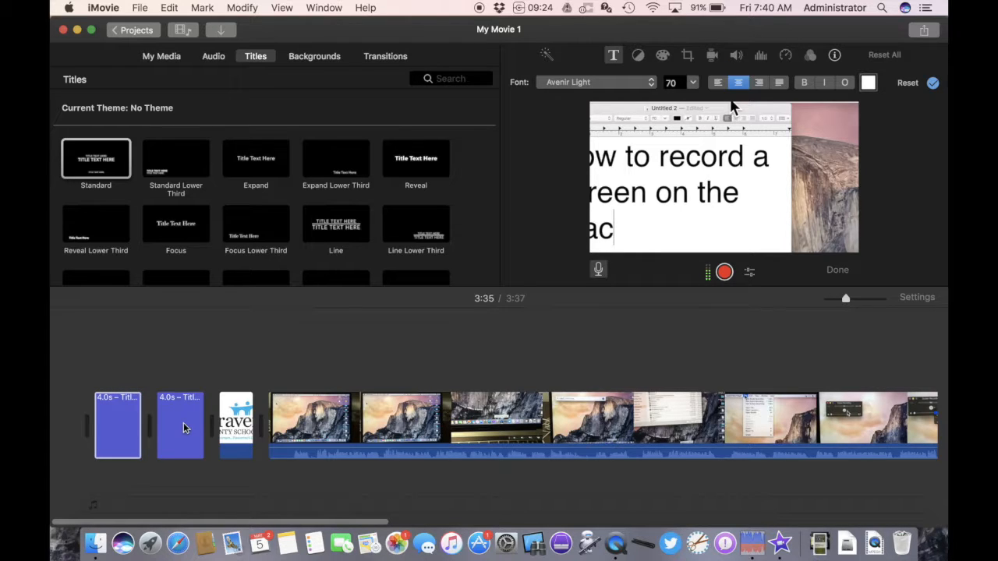
left_click(113, 434)
double_click(114, 434)
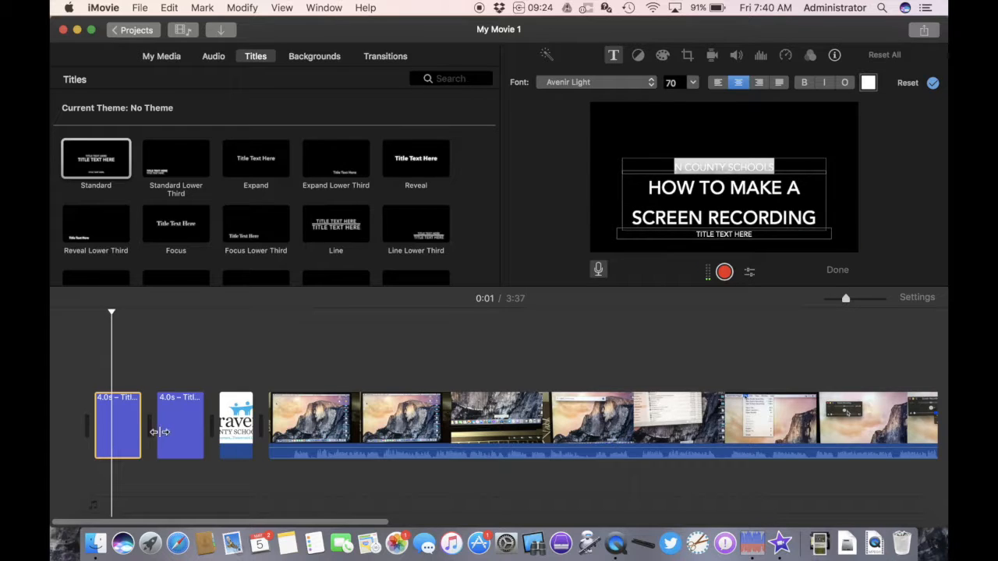
double_click(173, 437)
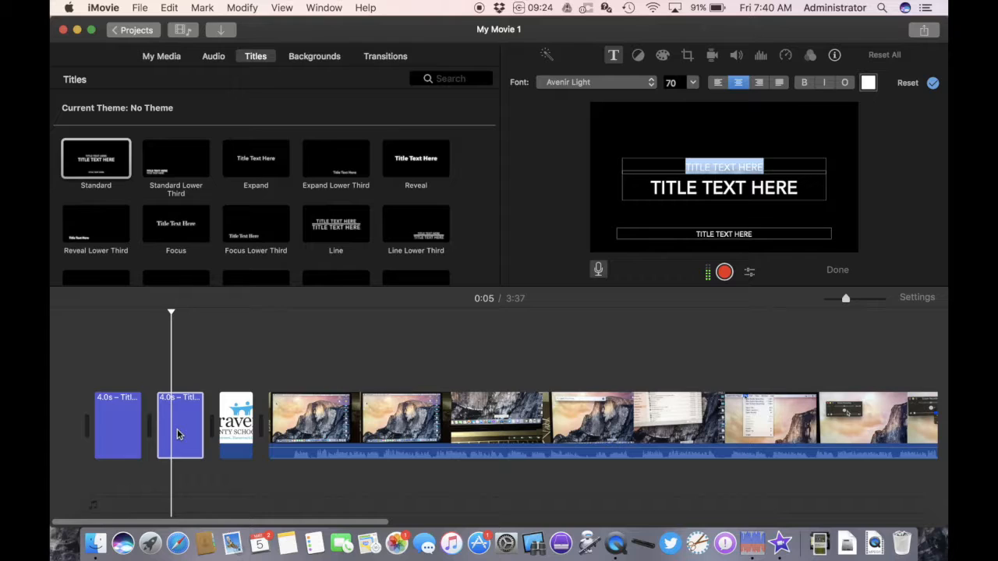
key("BackSpace")
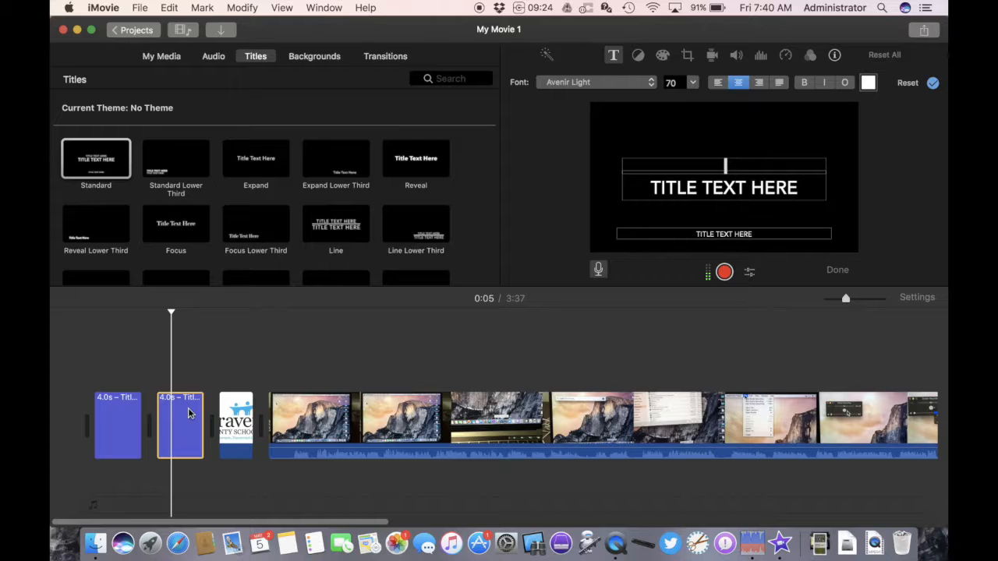
key("Delete")
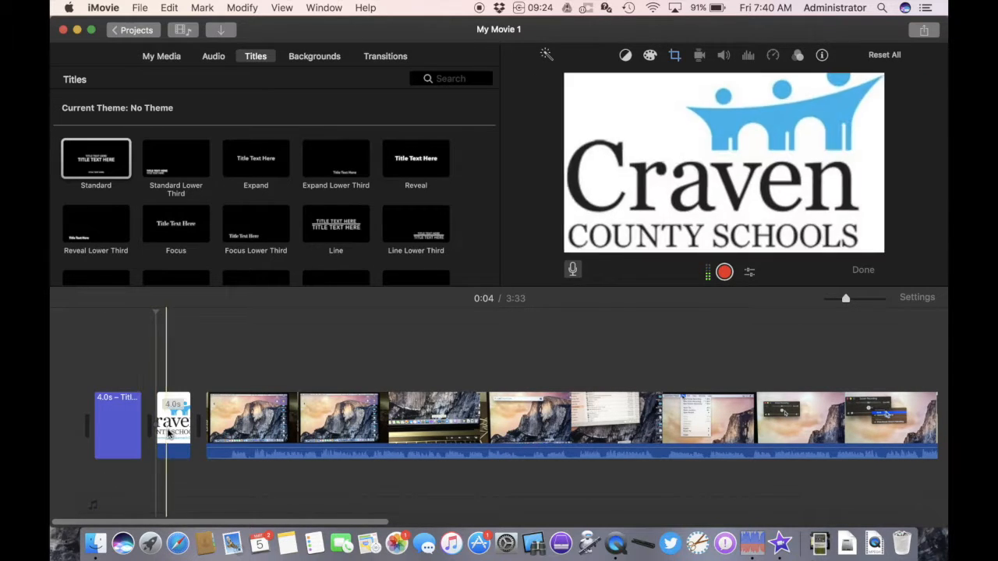
- Set the first title's upper line to CRAVEN COUNTY SCHOOLS
left_click(121, 427)
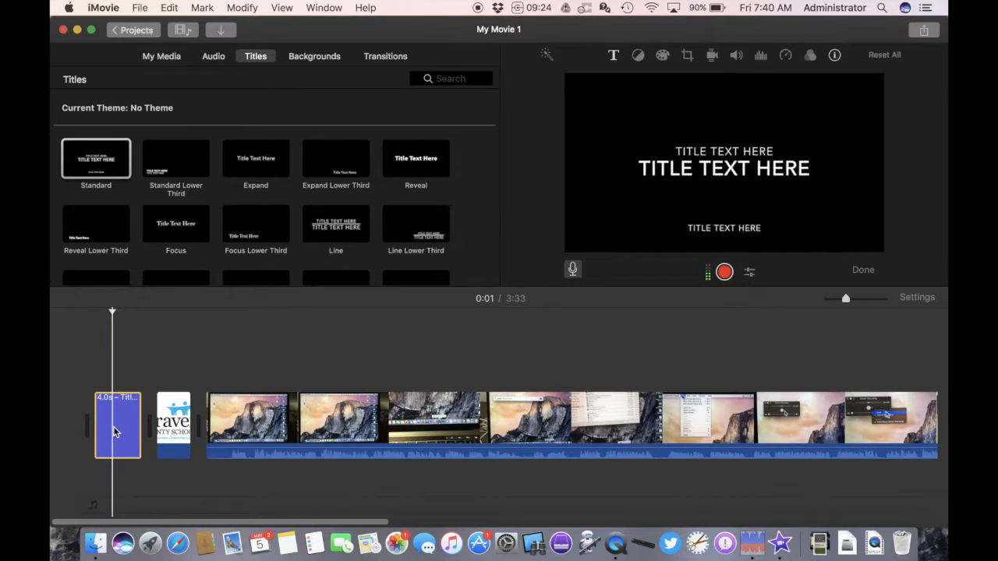
double_click(114, 432)
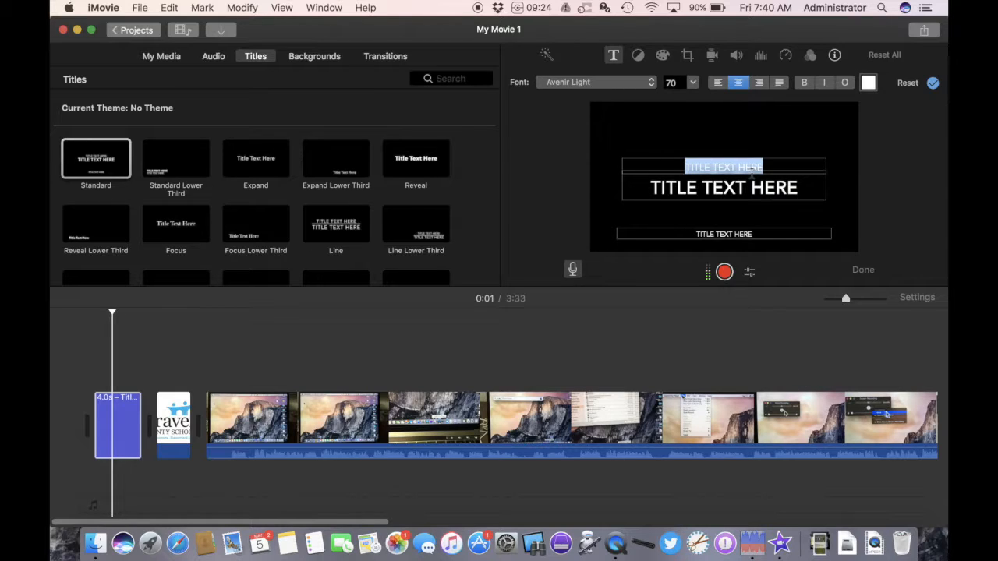
type("craven c")
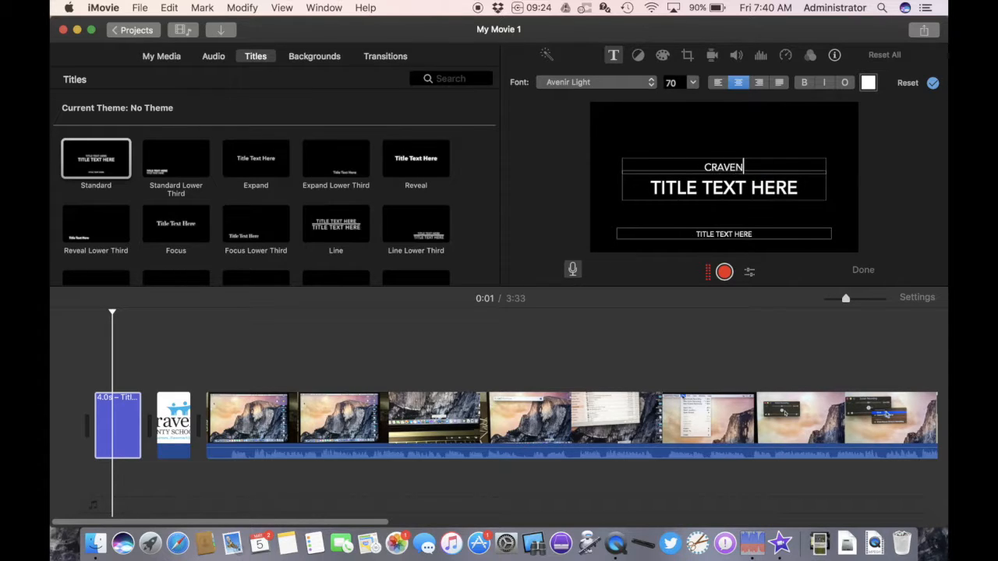
type("ounty s")
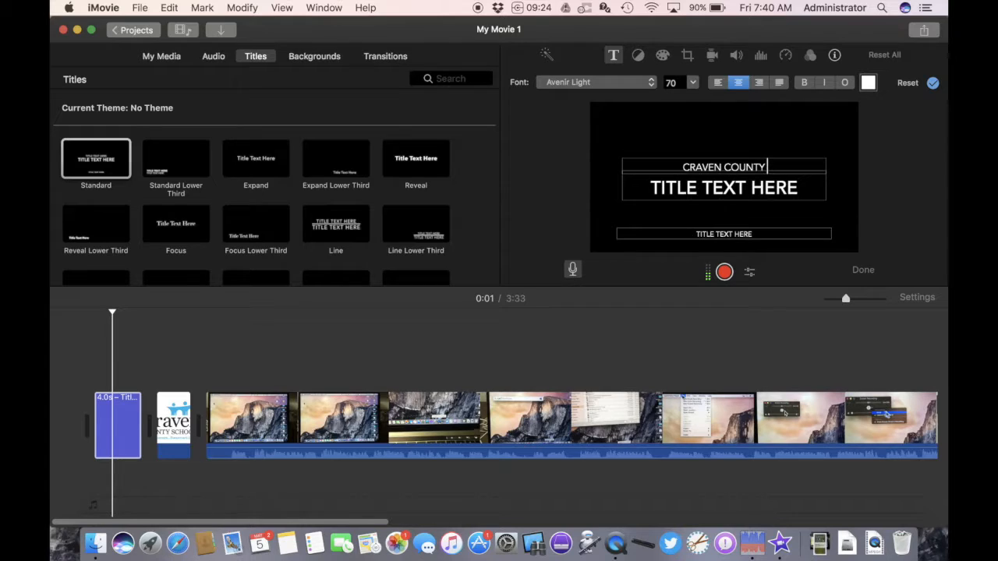
type("chools")
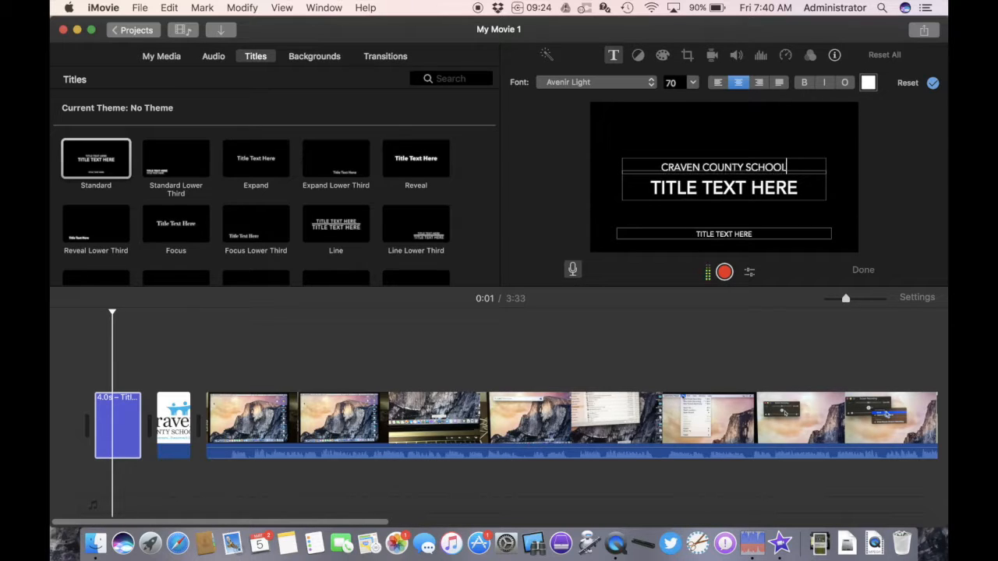
- Set the first title's main line to HOW TO MAKE A SCREEN RECORDING
triple_click(761, 187)
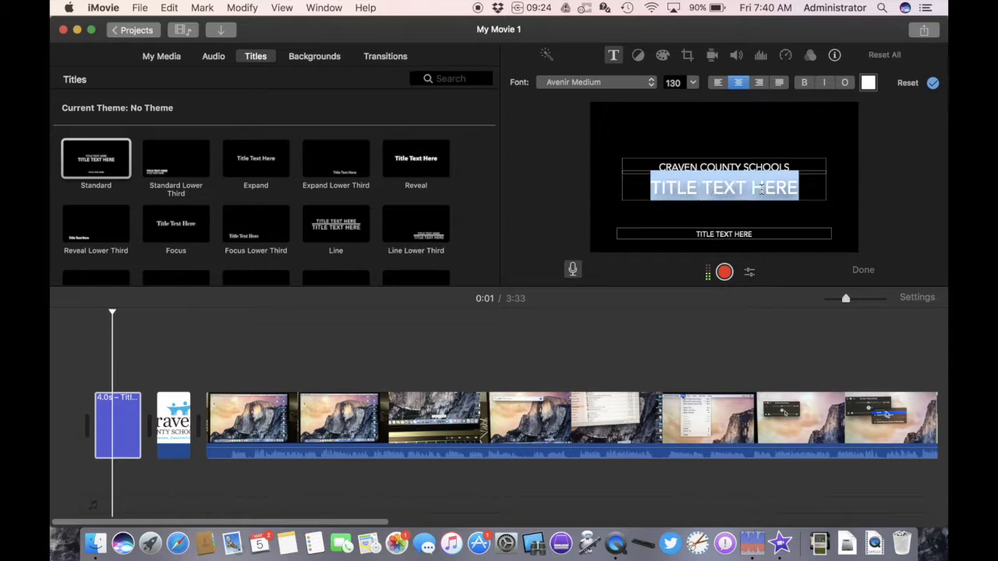
type("how to ma")
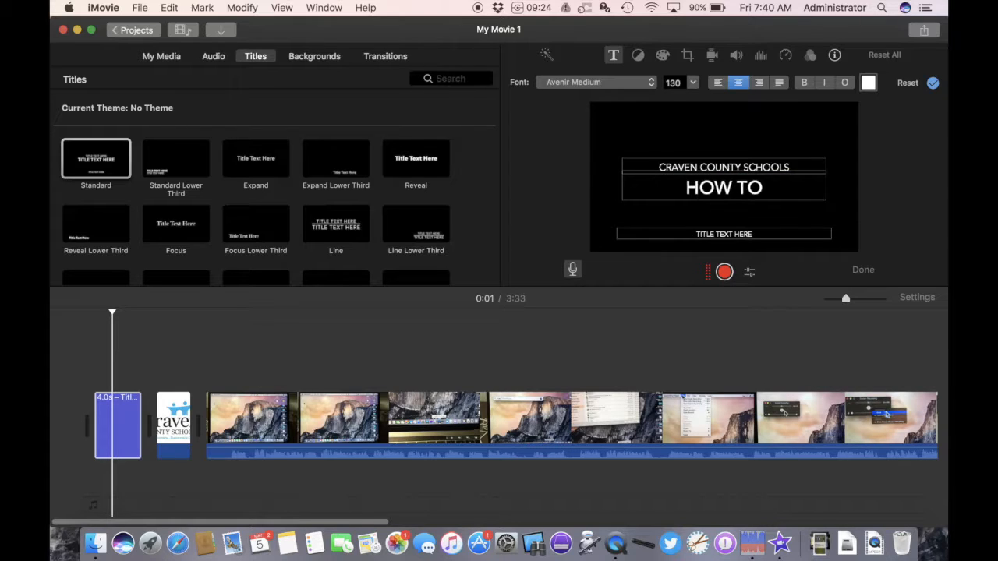
type("ke a scree")
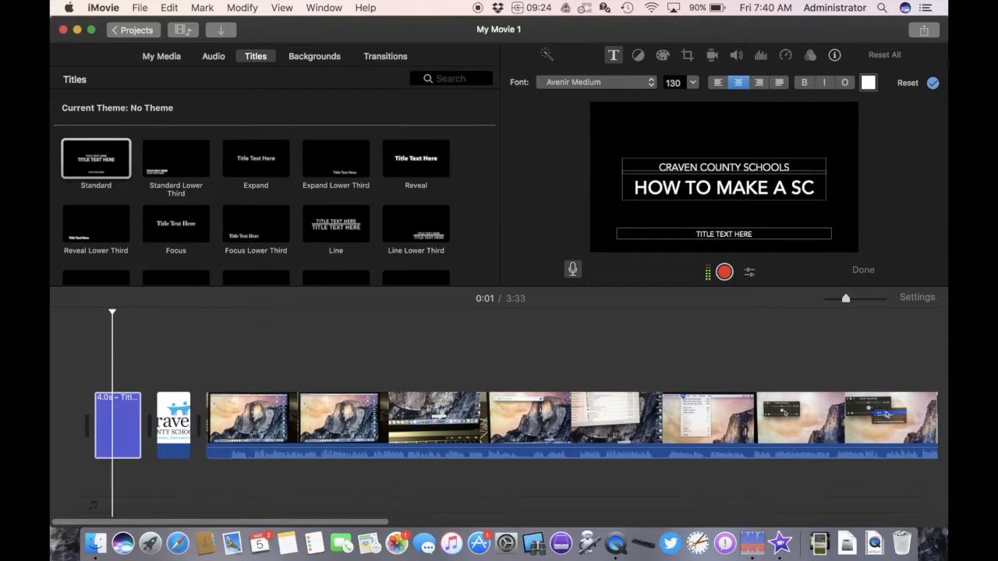
type("n record")
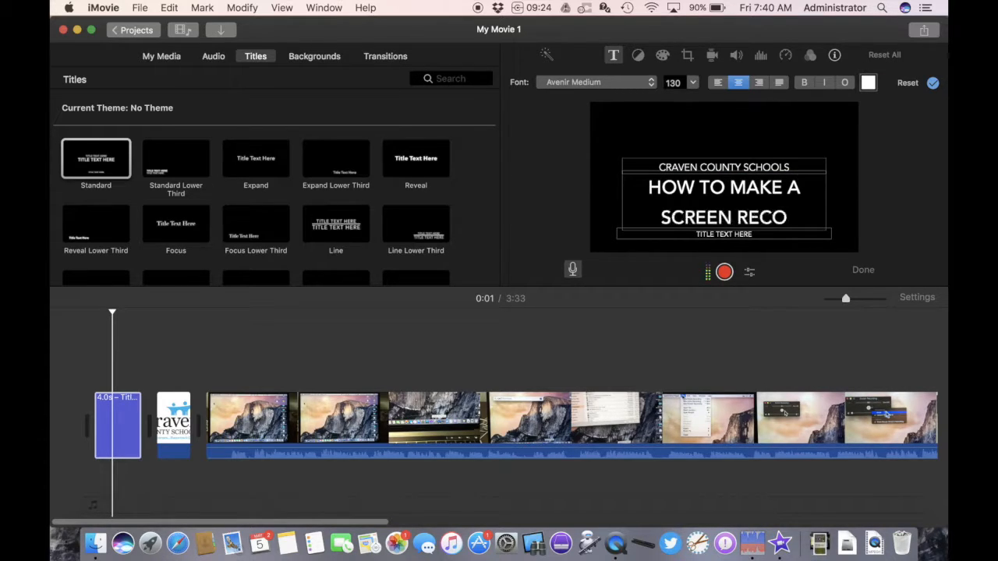
type("ing")
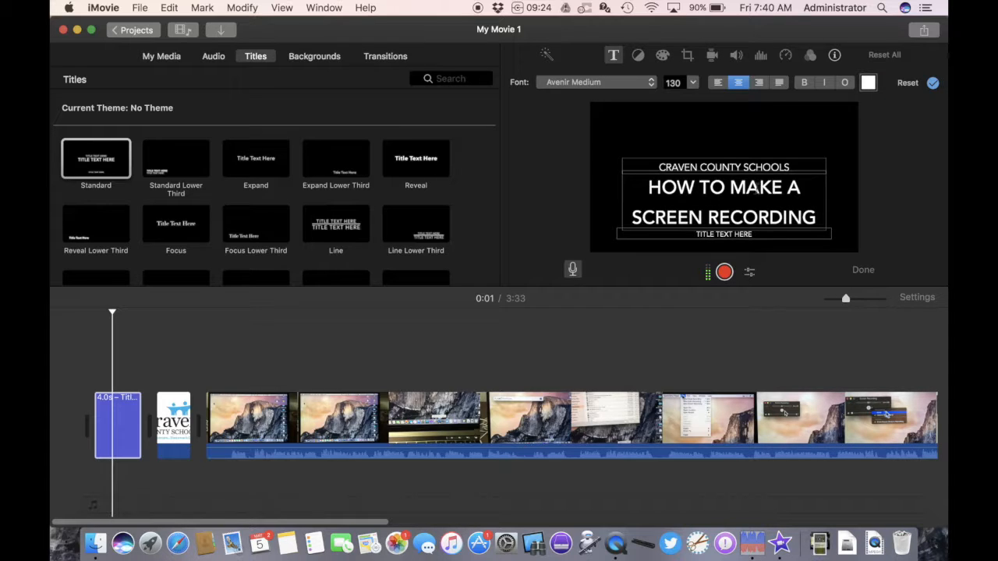
- Open the crop settings for the recording clips and set the final recording clip's cropping style to Fit
left_click(296, 350)
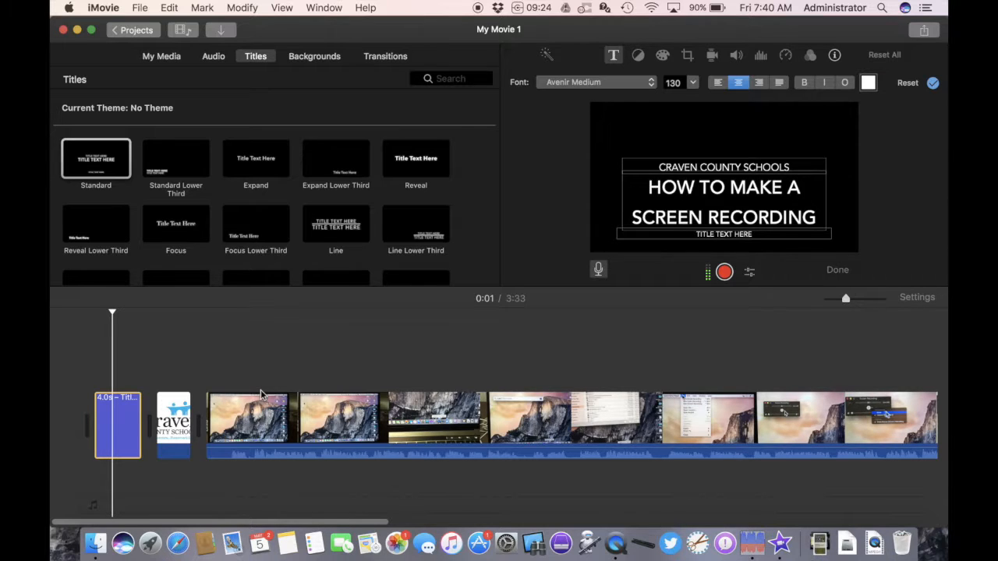
left_click(352, 425)
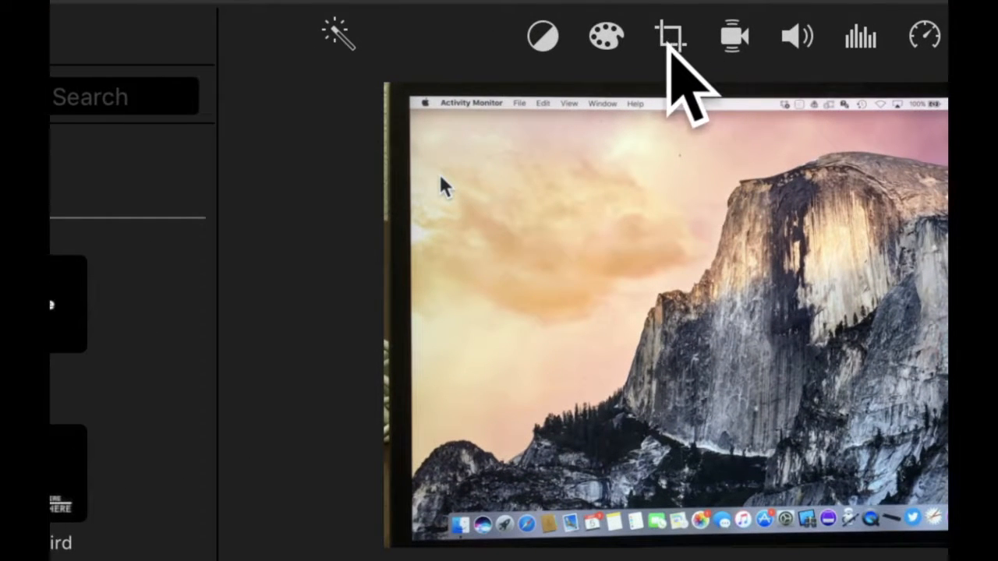
left_click(673, 35)
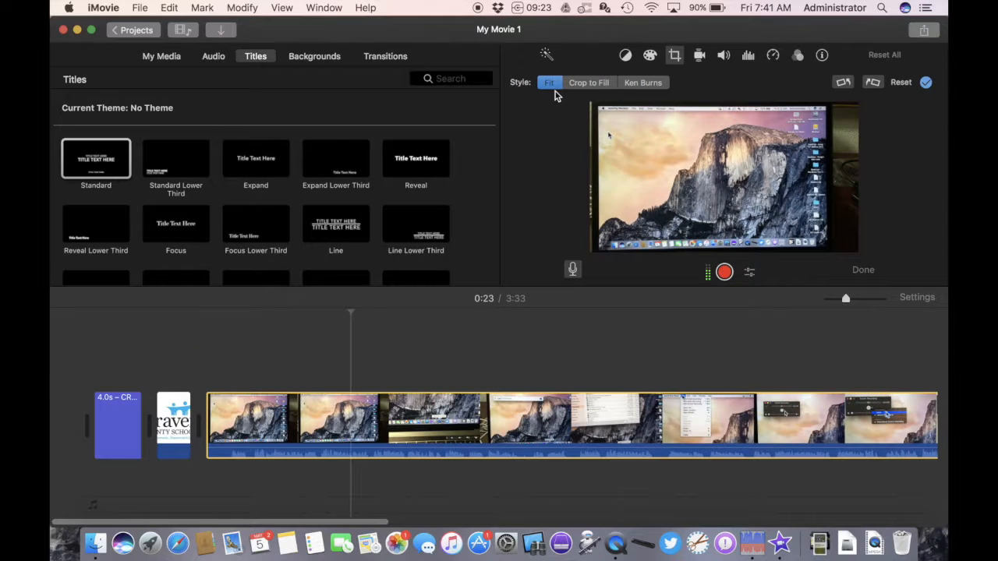
scroll(613, 370, "right", 10)
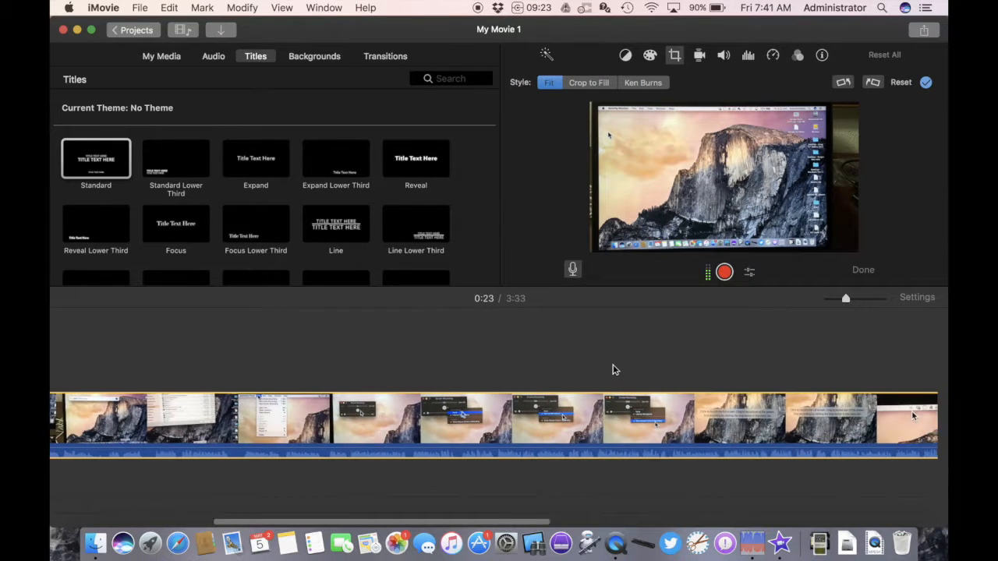
scroll(613, 370, "right", 10)
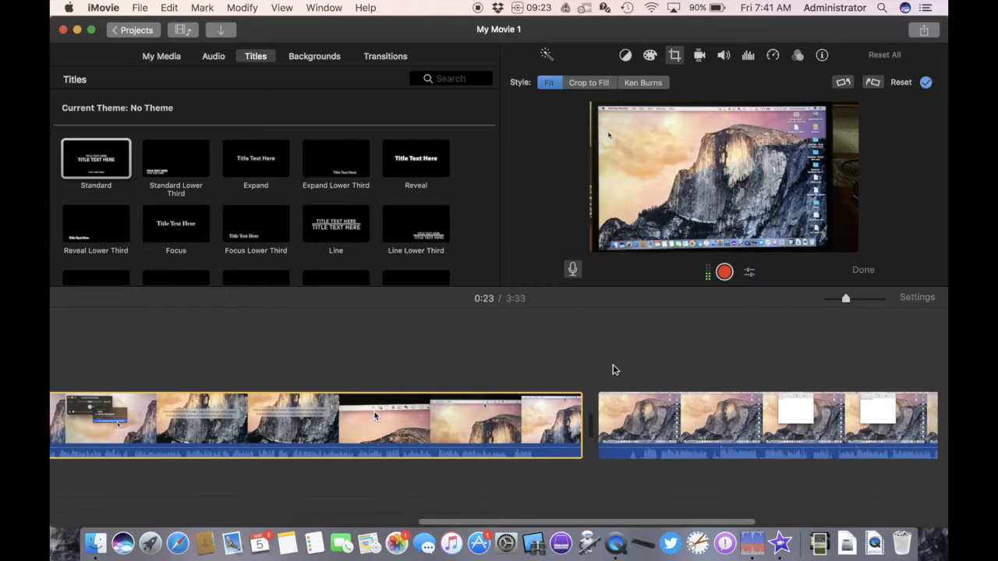
left_click(602, 421)
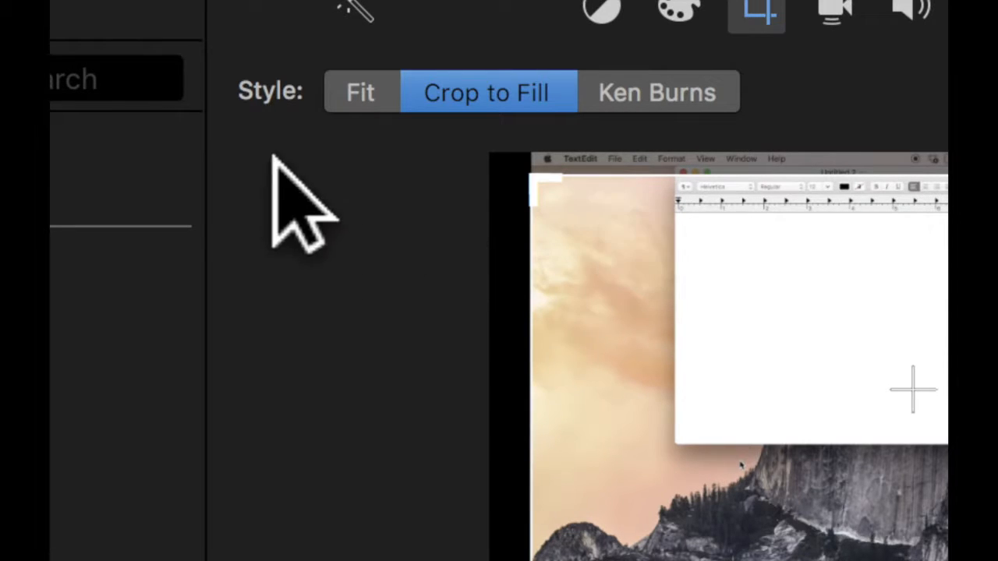
left_click(360, 98)
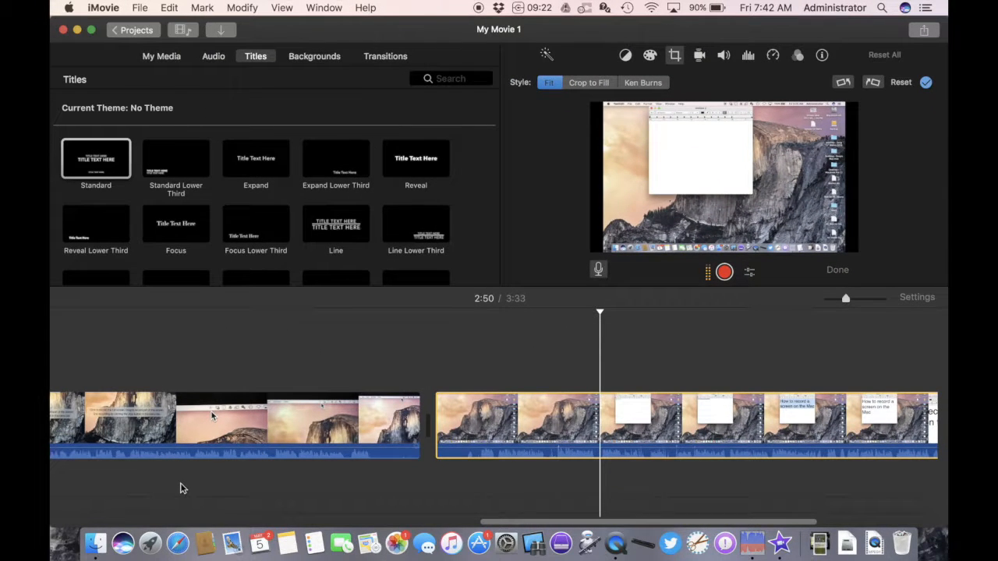
- Adjust the Ken Burns start and end frames on the logo clip so the motion zooms in on the logo
scroll(181, 487, "left", 10)
scroll(182, 489, "left", 10)
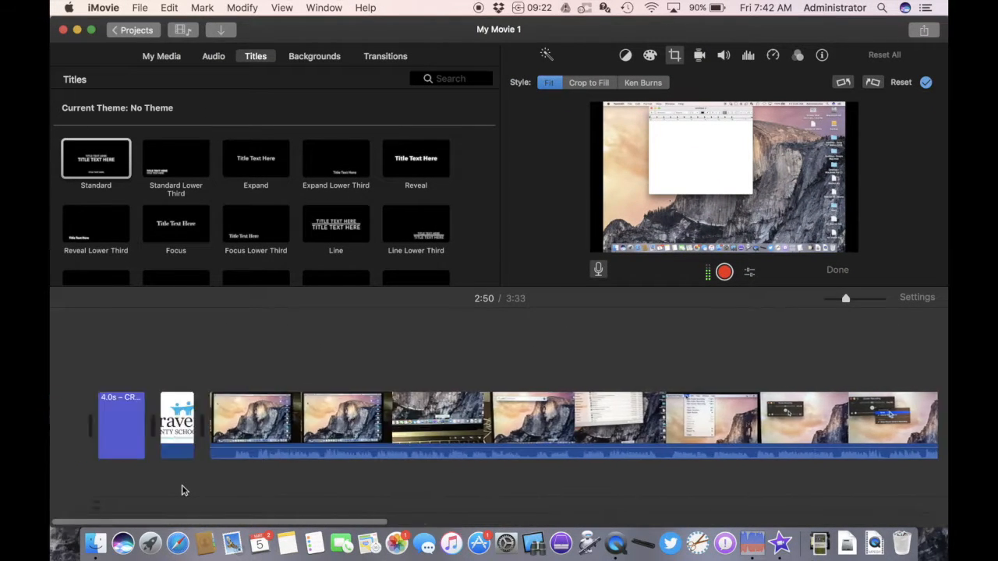
left_click(111, 429)
left_click(176, 425)
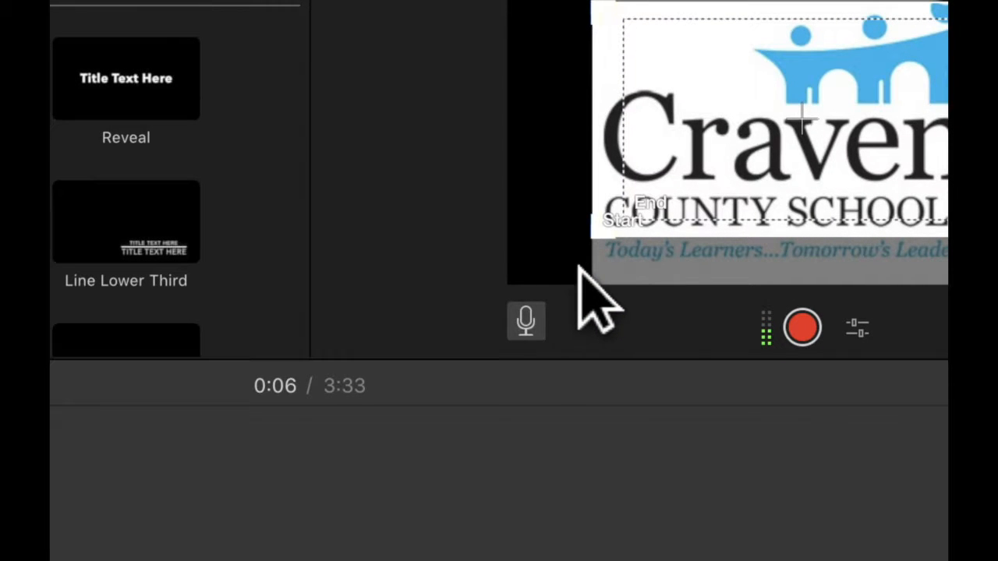
left_click_drag(597, 245, 542, 293)
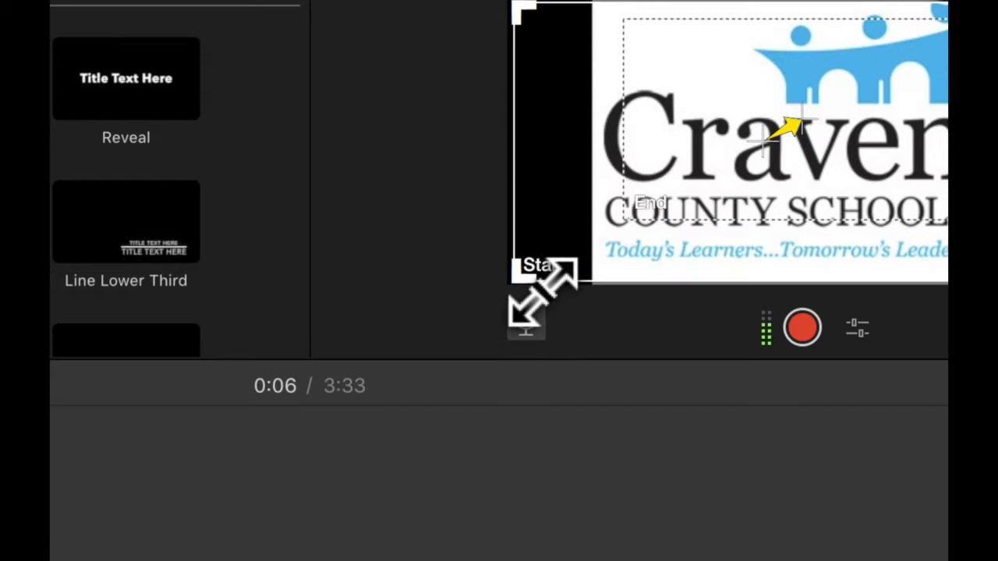
left_click(654, 206)
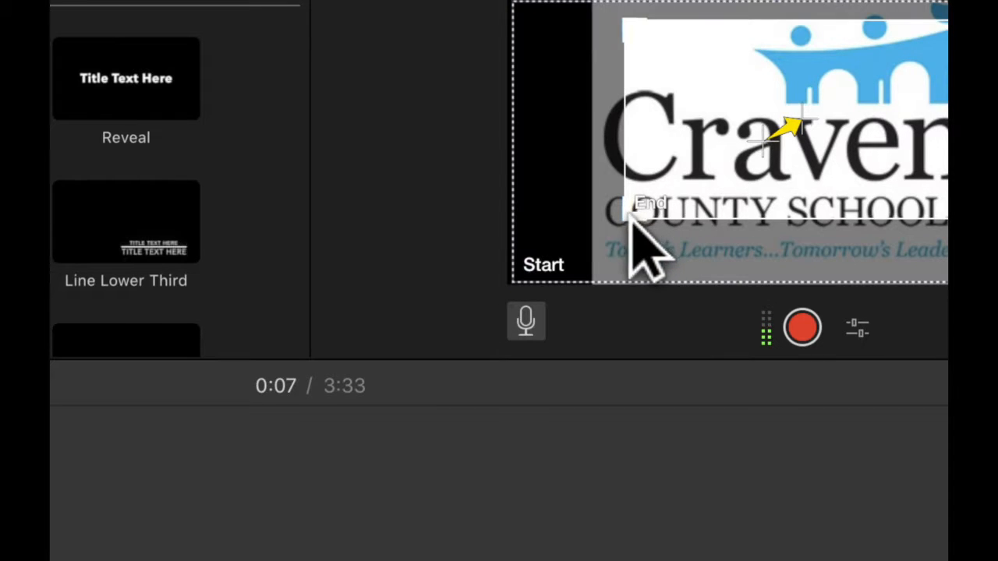
left_click_drag(632, 227, 601, 261)
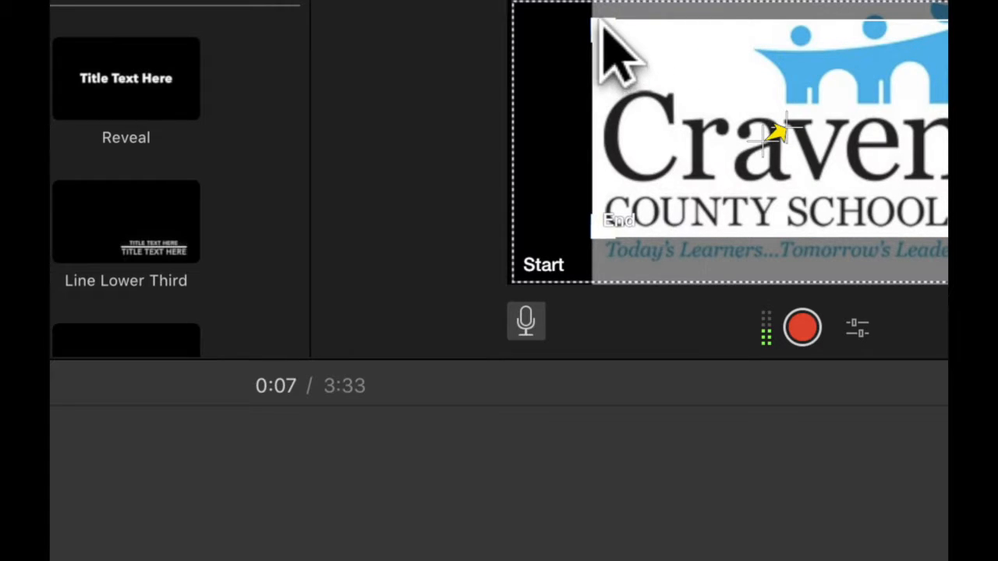
left_click_drag(604, 31, 587, 16)
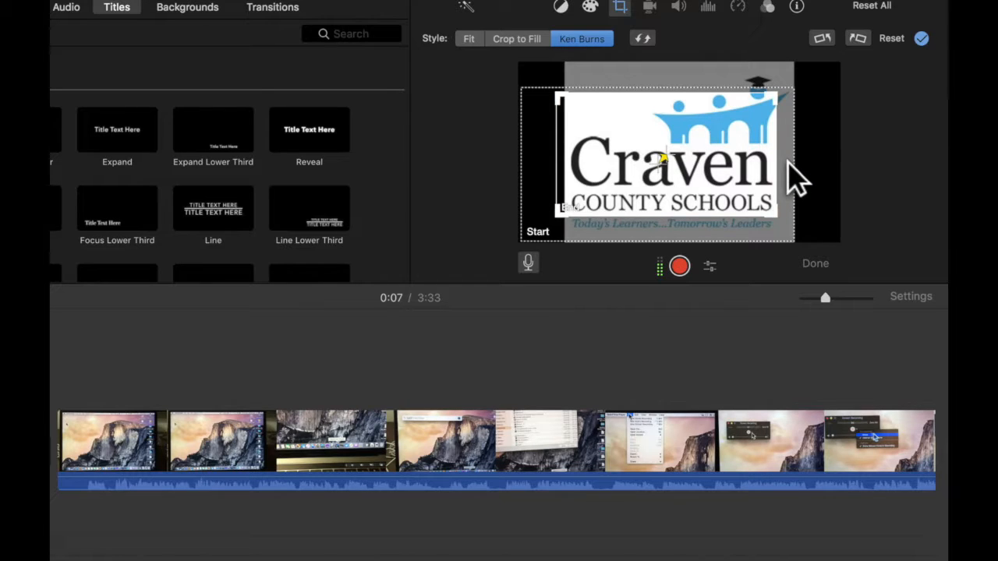
left_click_drag(789, 163, 806, 148)
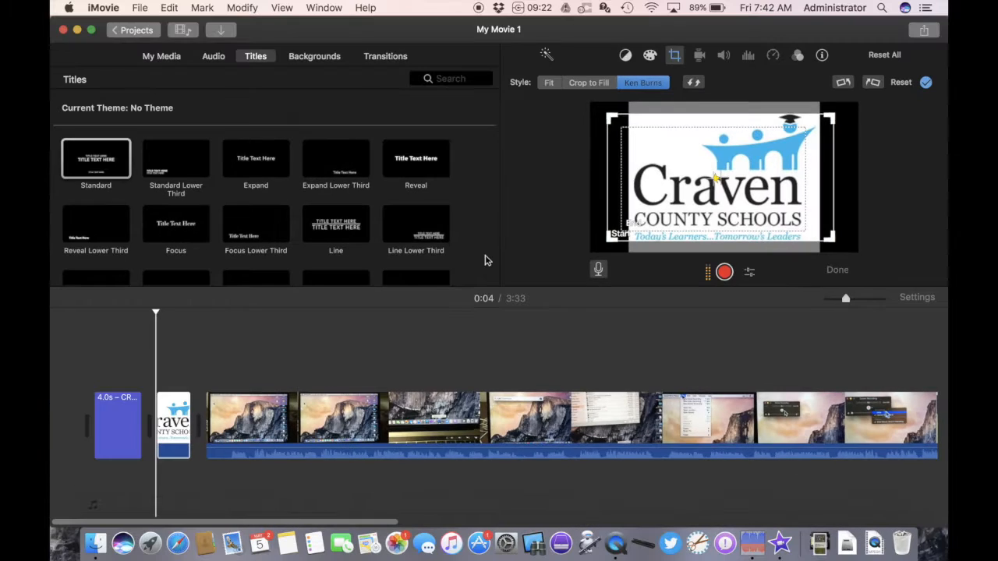
- Start sharing the movie as a file with the resolution set to 720p
left_click(142, 7)
mouse_move(155, 216)
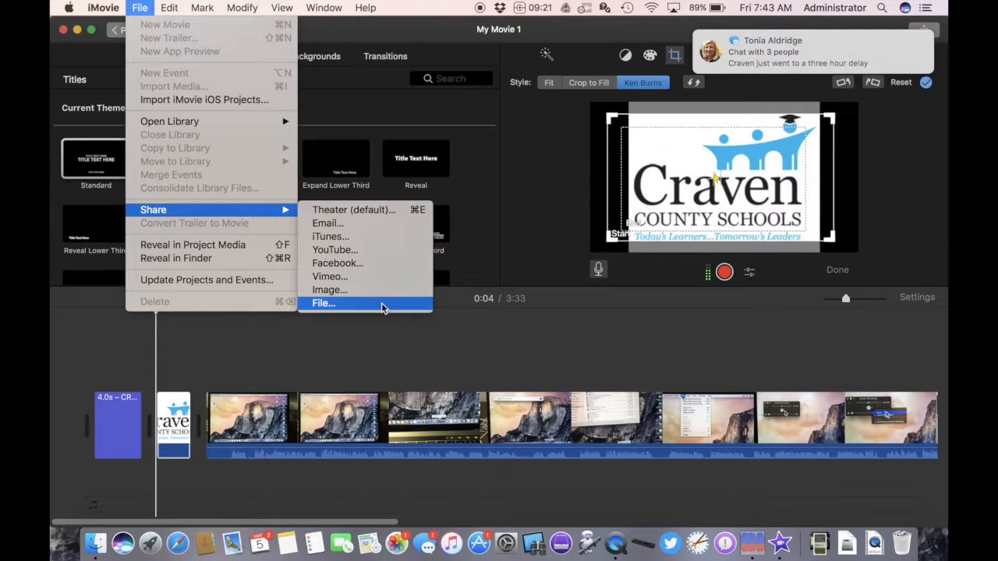
left_click(382, 306)
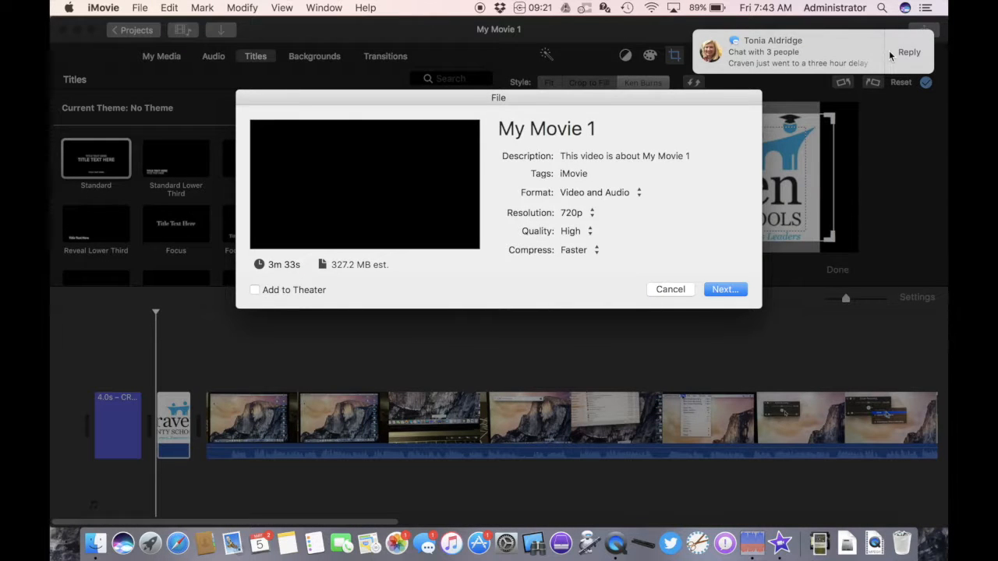
left_click(727, 206)
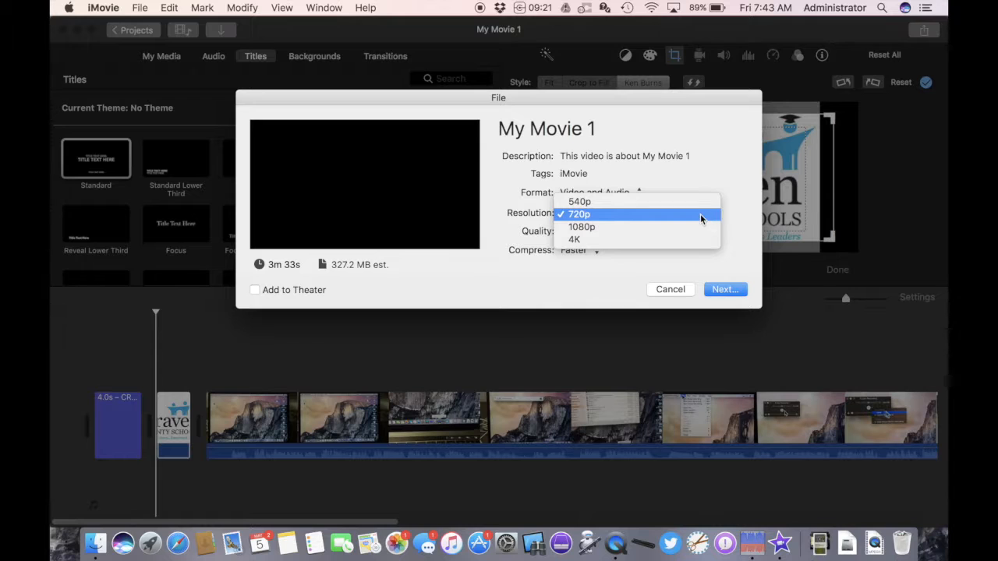
left_click(700, 216)
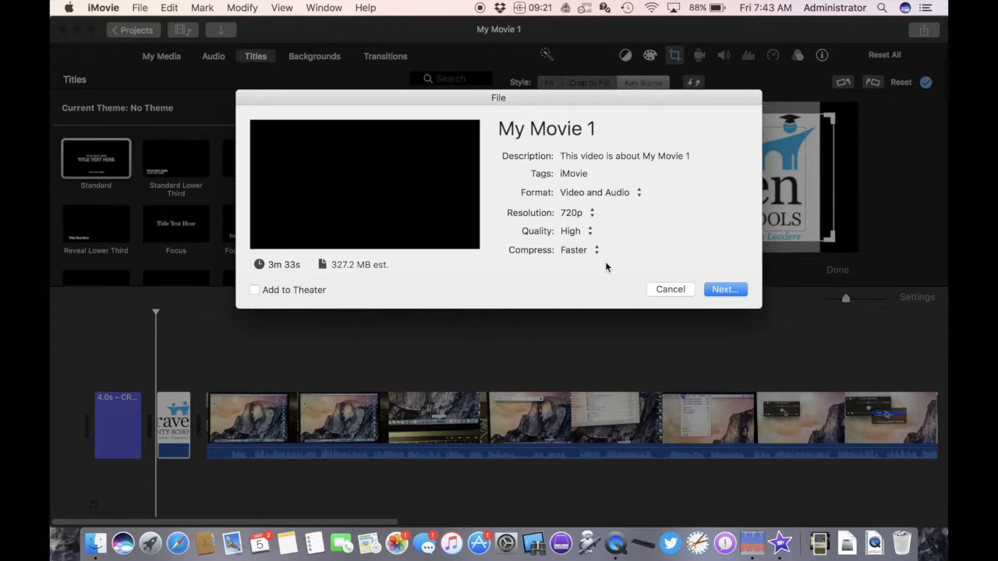
- Name the export Making a DScreen Recording and set its description to Making a screen recording
left_click(566, 129)
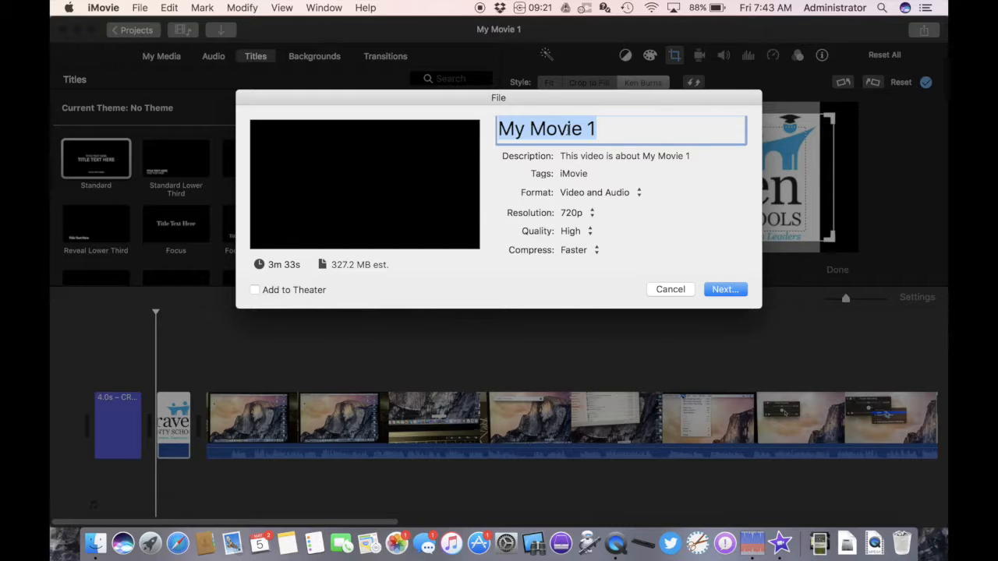
type("Maki")
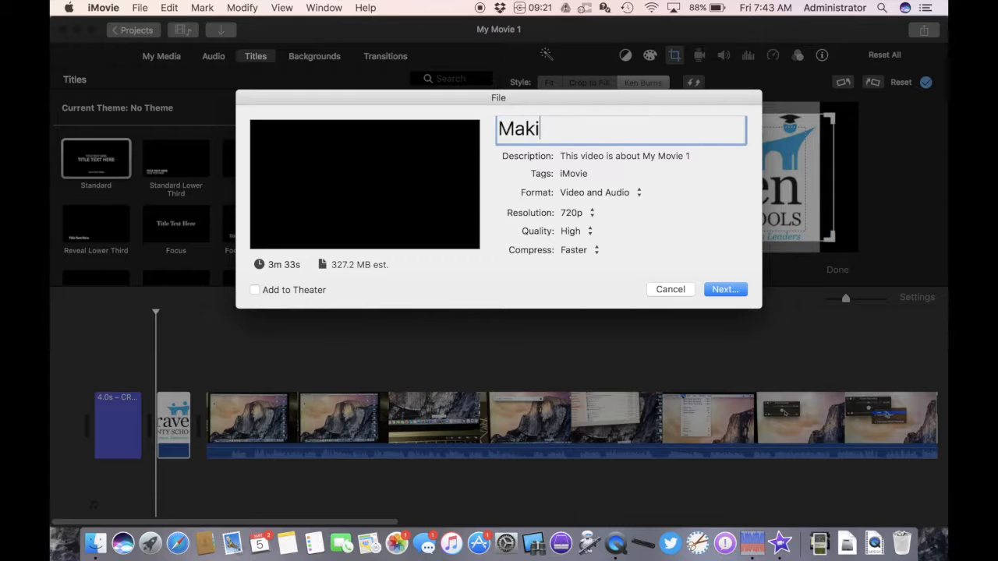
type("ng a DSc")
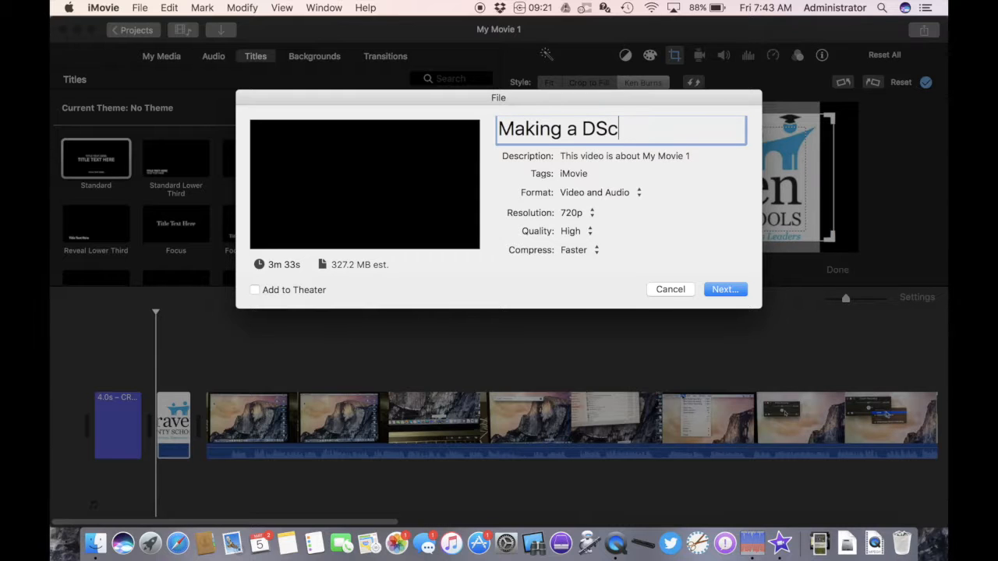
type("reen Reco")
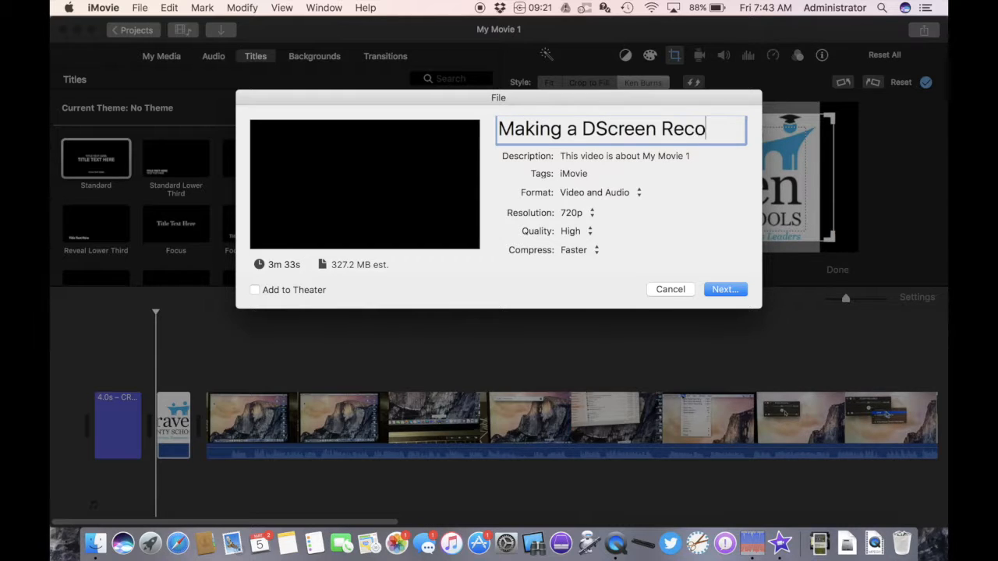
type("rding")
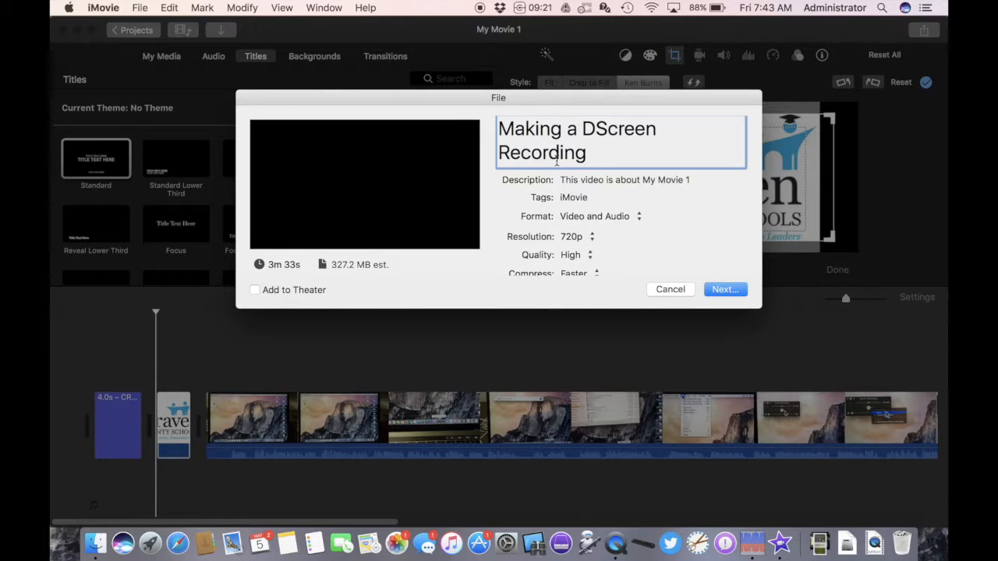
double_click(616, 182)
left_click(616, 182)
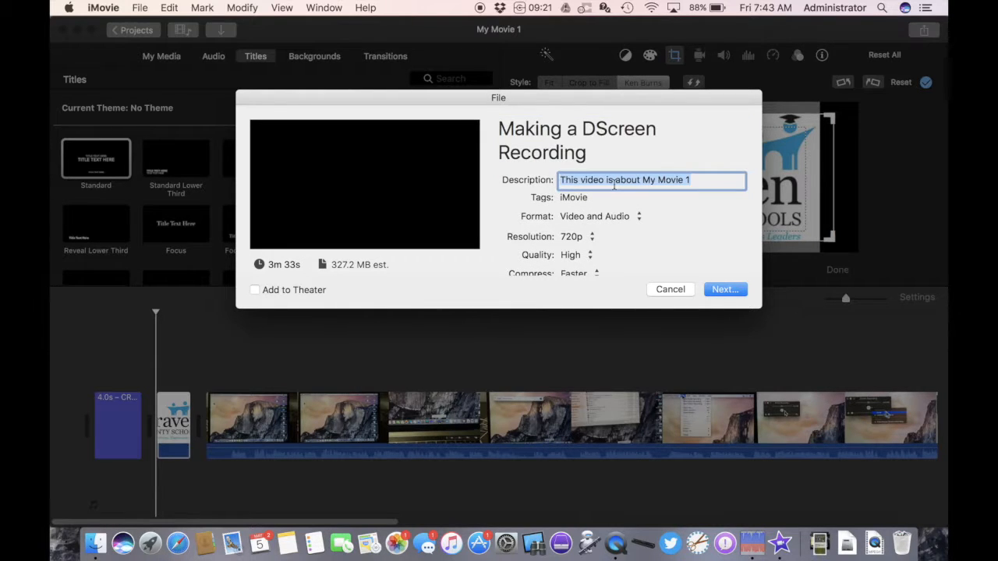
type("Making a screen recording")
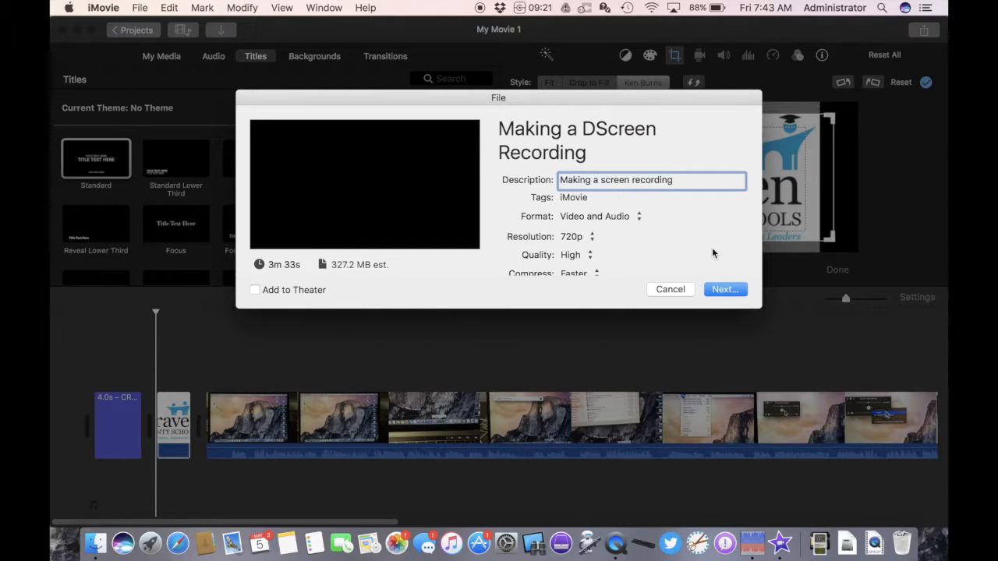
- Save the exported movie file to the Downloads folder
left_click(732, 290)
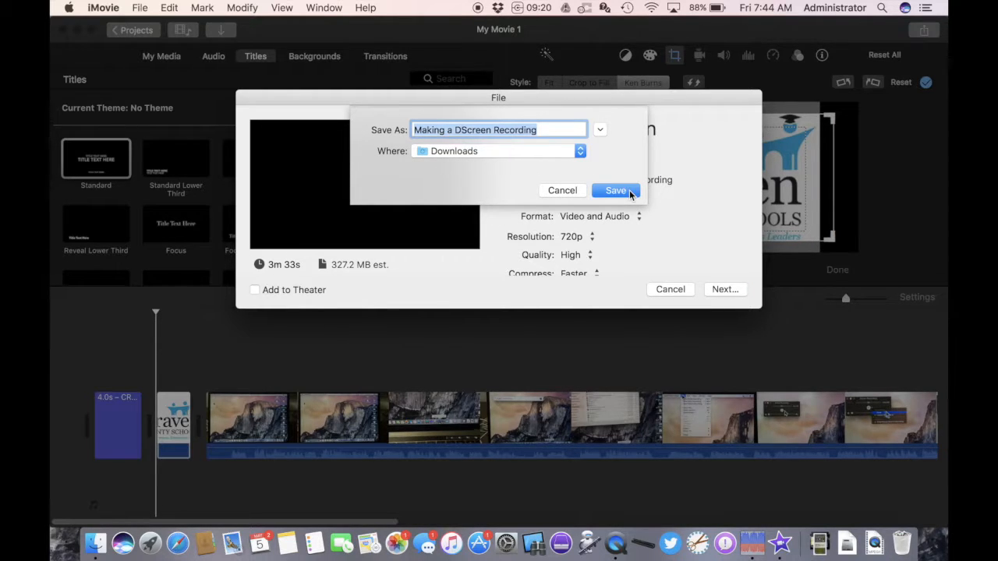
left_click(577, 151)
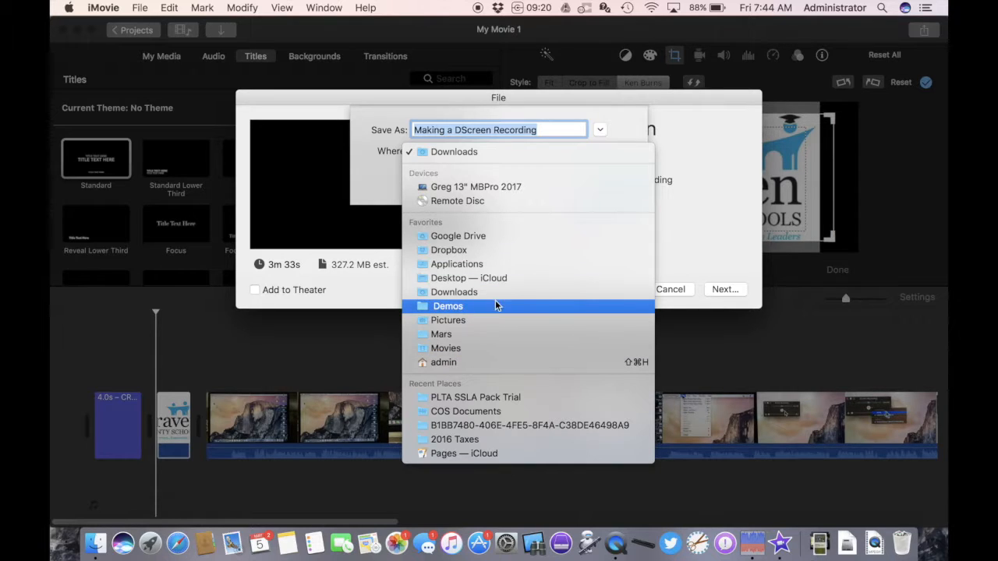
left_click(633, 126)
left_click(600, 131)
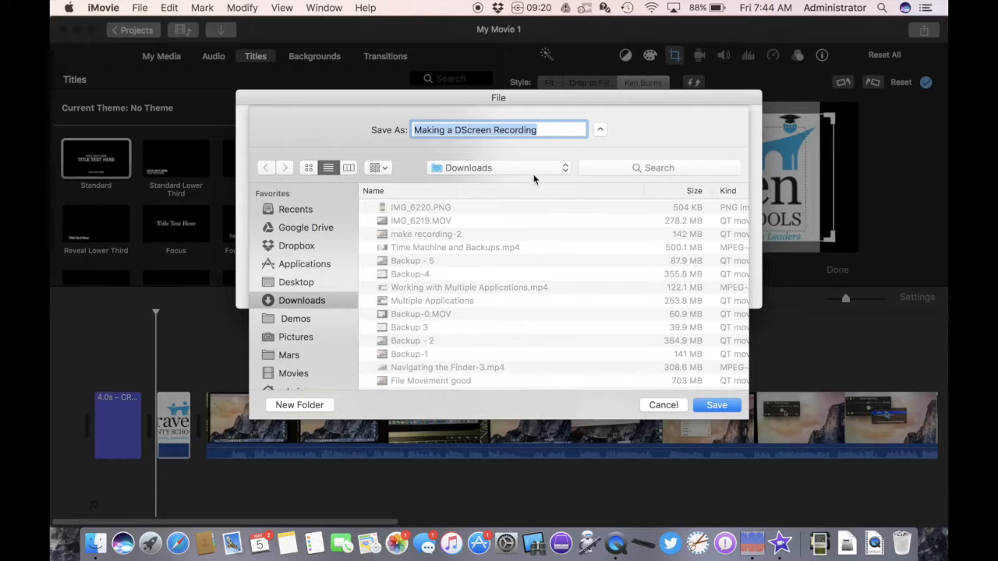
left_click(599, 129)
left_click(616, 190)
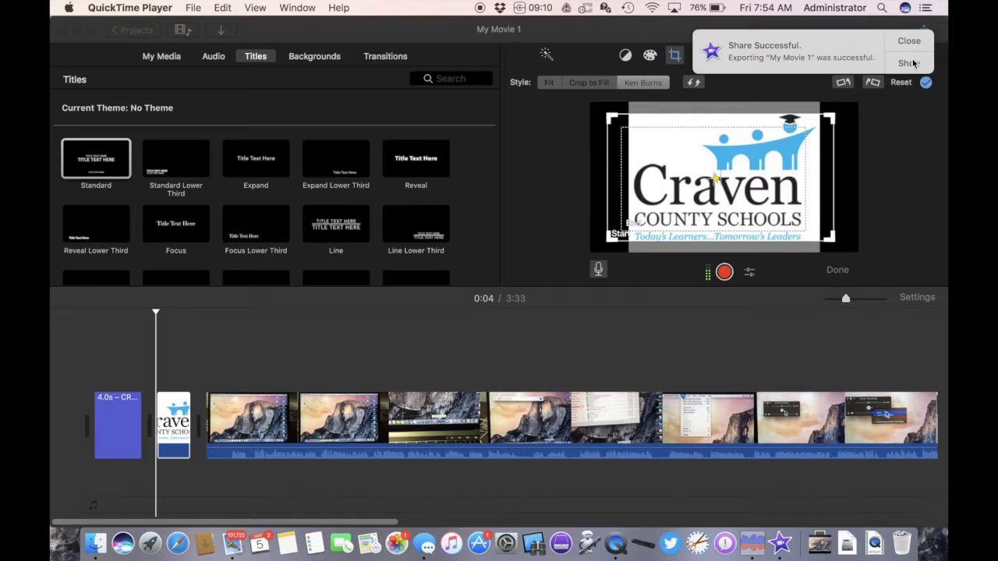
- Reveal the exported movie in Finder, preview it with Quick Look, and close the Finder window
left_click(910, 64)
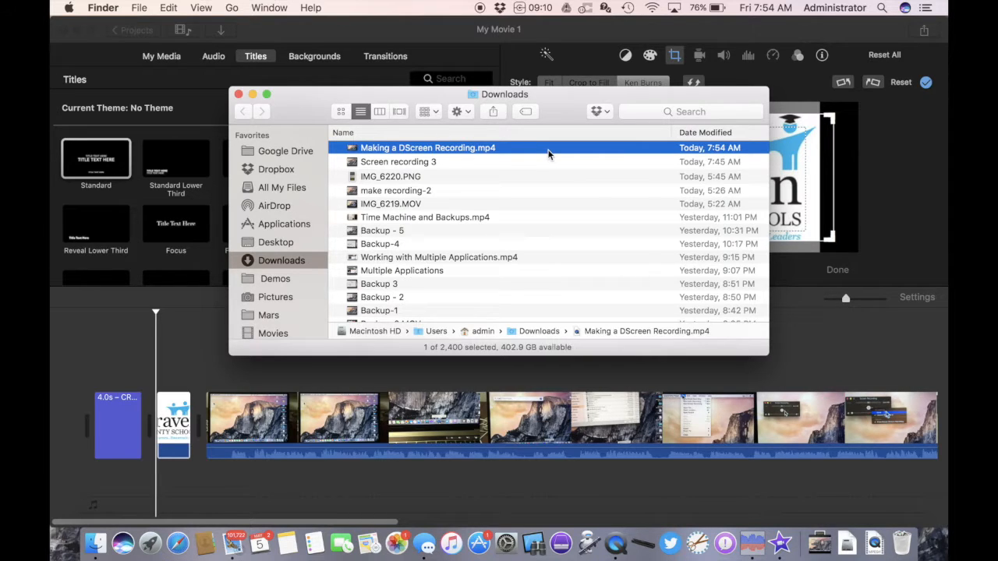
key("space")
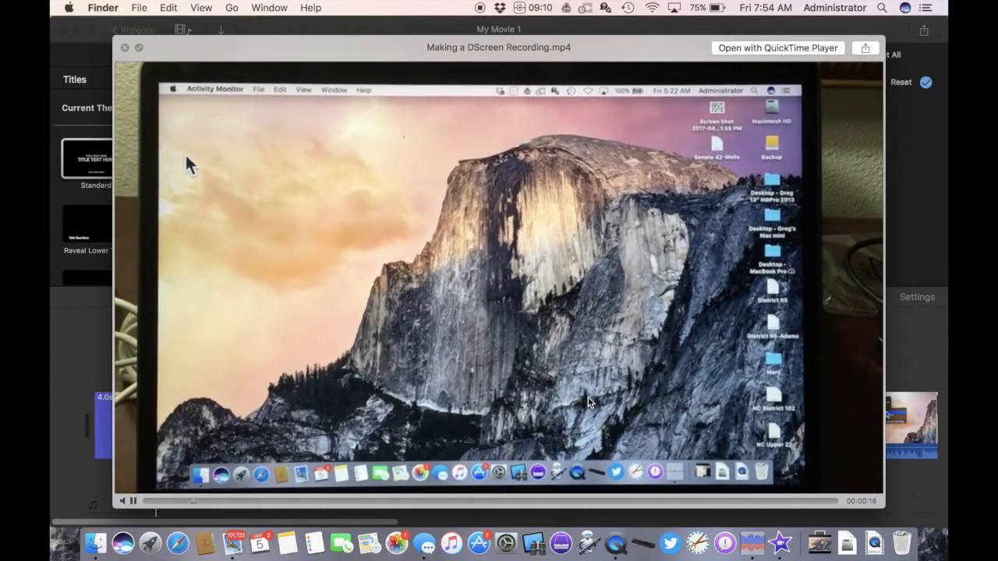
key("space")
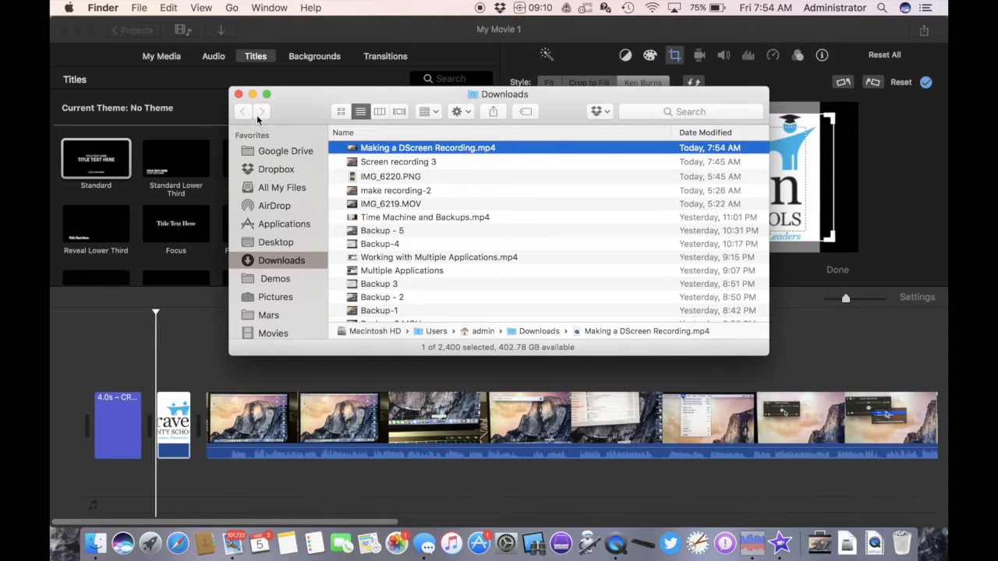
left_click(239, 94)
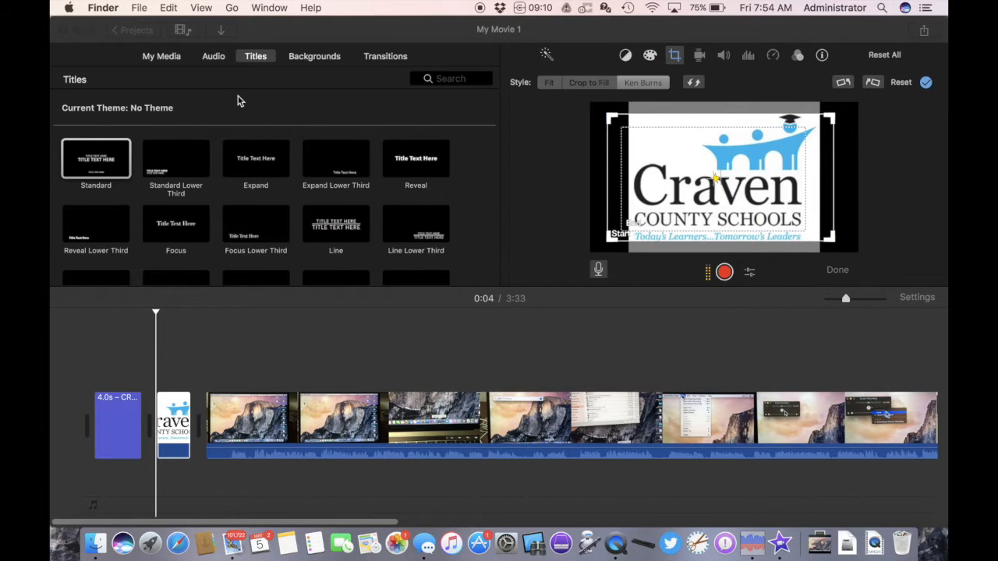